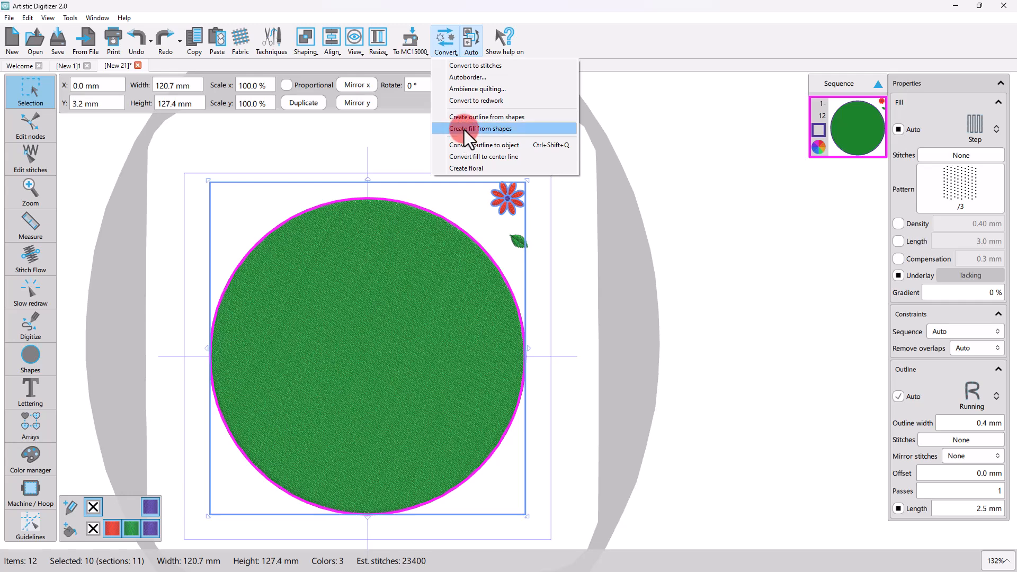
Create a fill from the selected flower, leaf and circle shapes and set its array fill type to Floral fill.
left_click(464, 129)
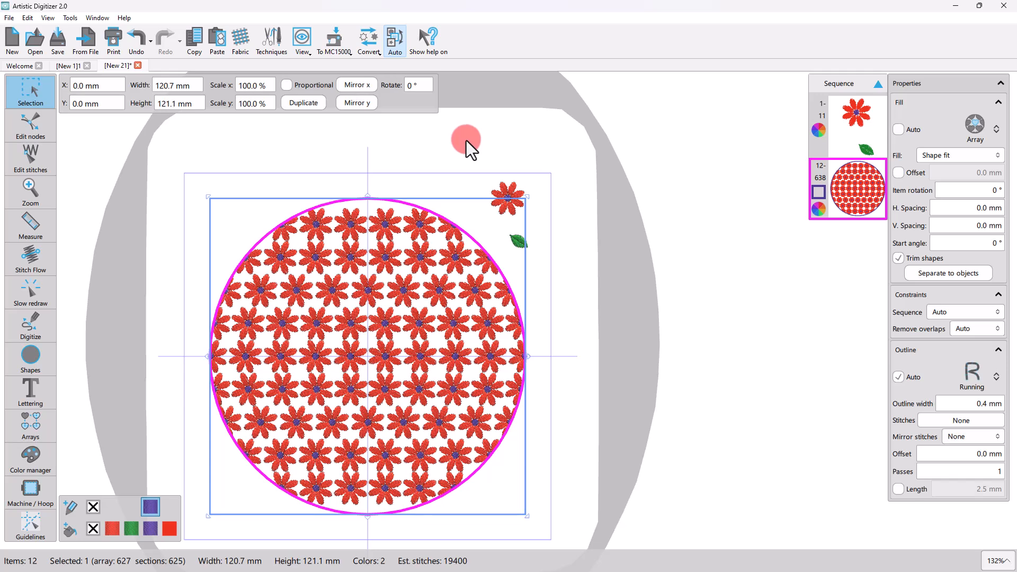
left_click(960, 156)
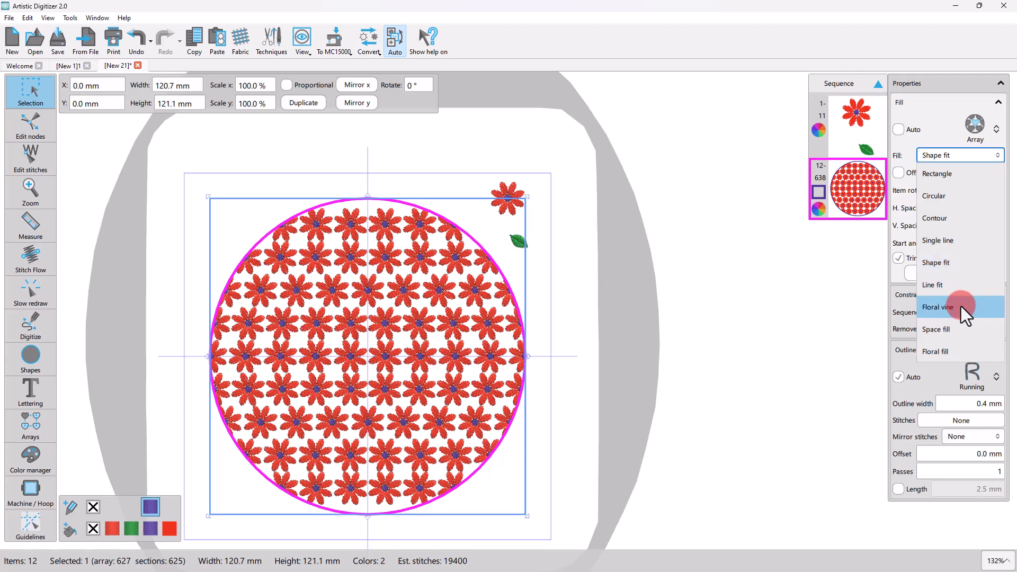
left_click(931, 354)
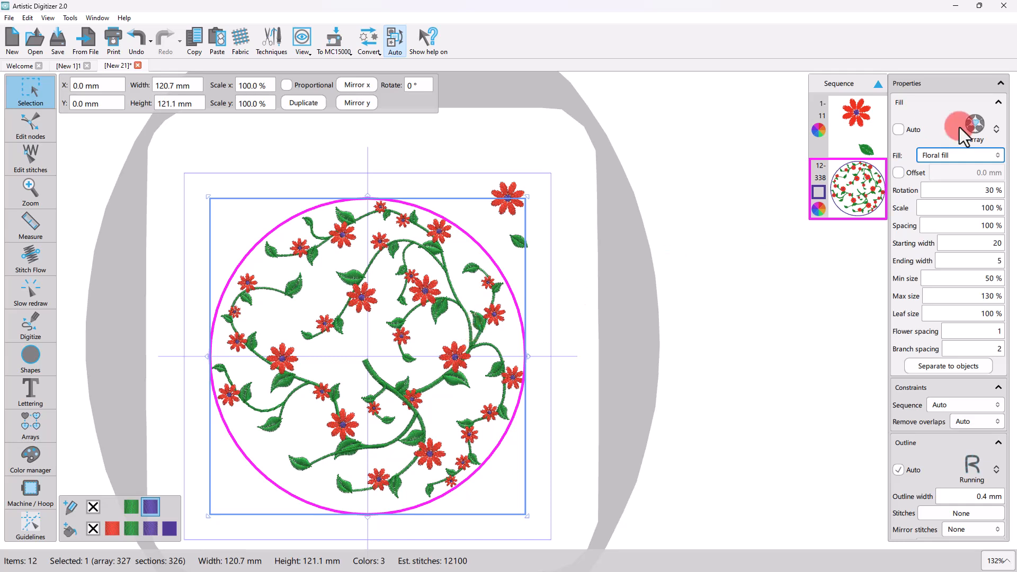
left_click(993, 157)
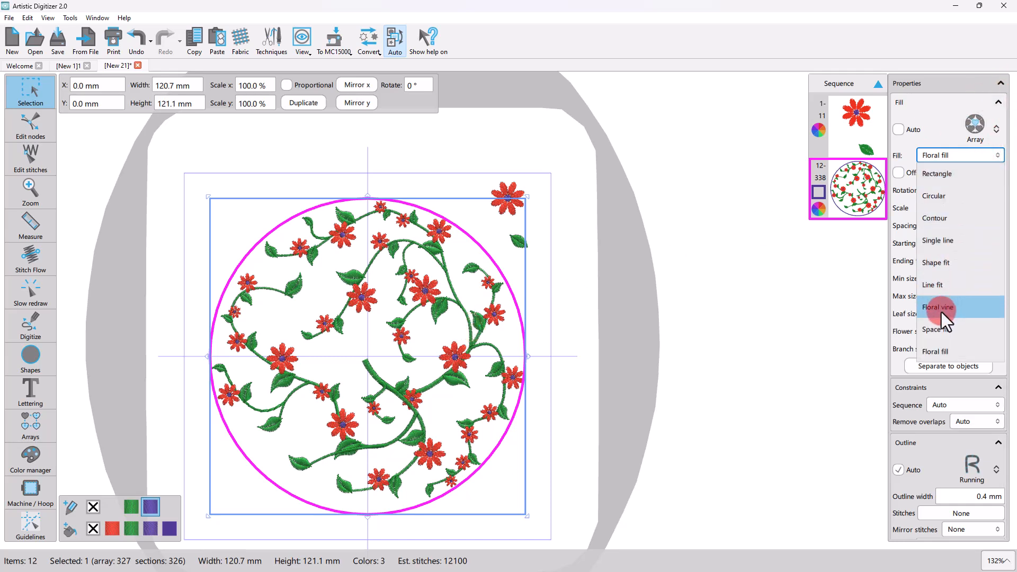
left_click(1000, 157)
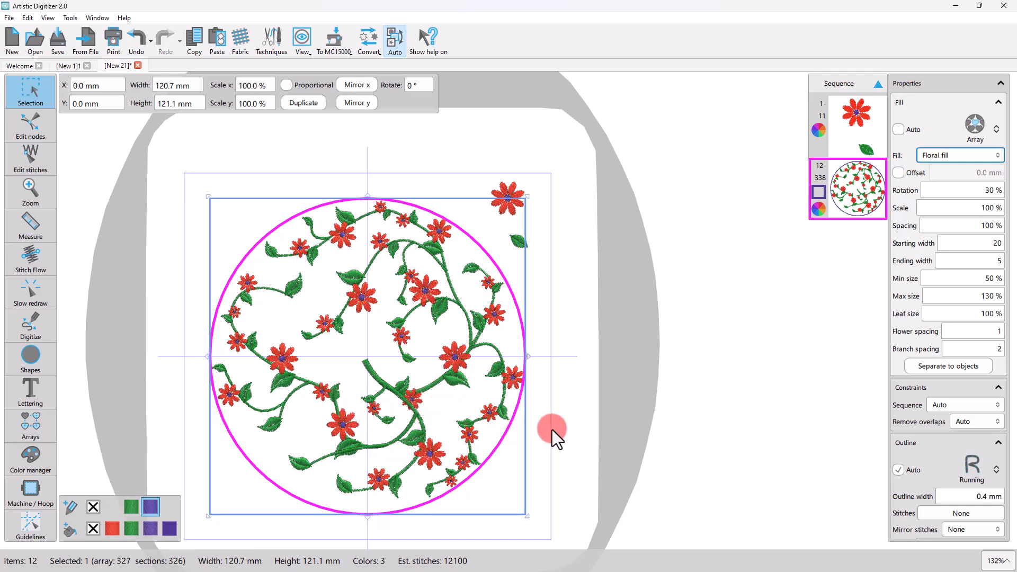
Collapse the Constraints and Outline property sections so that only the floral fill settings stay expanded.
left_click(999, 389)
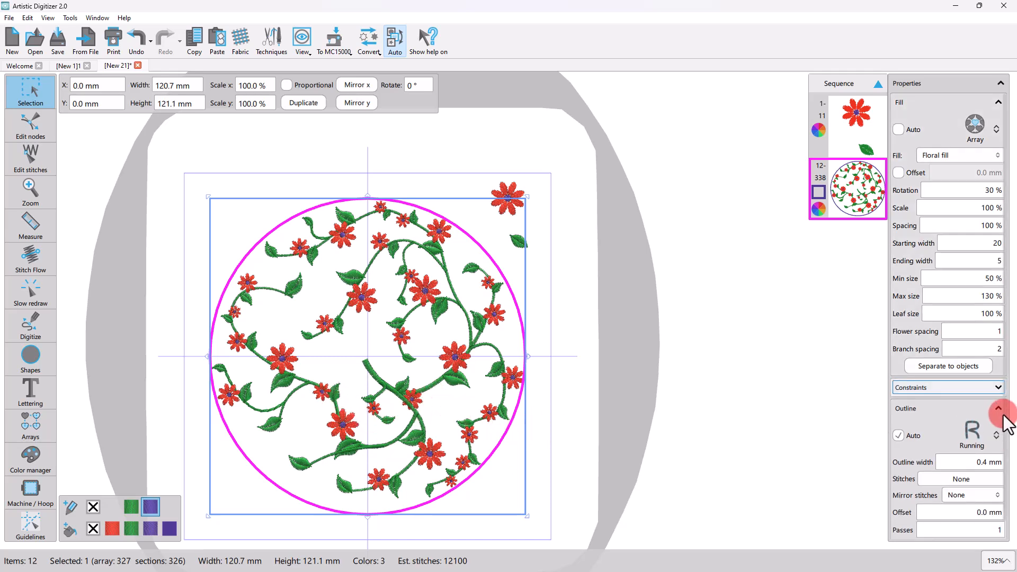
left_click(999, 409)
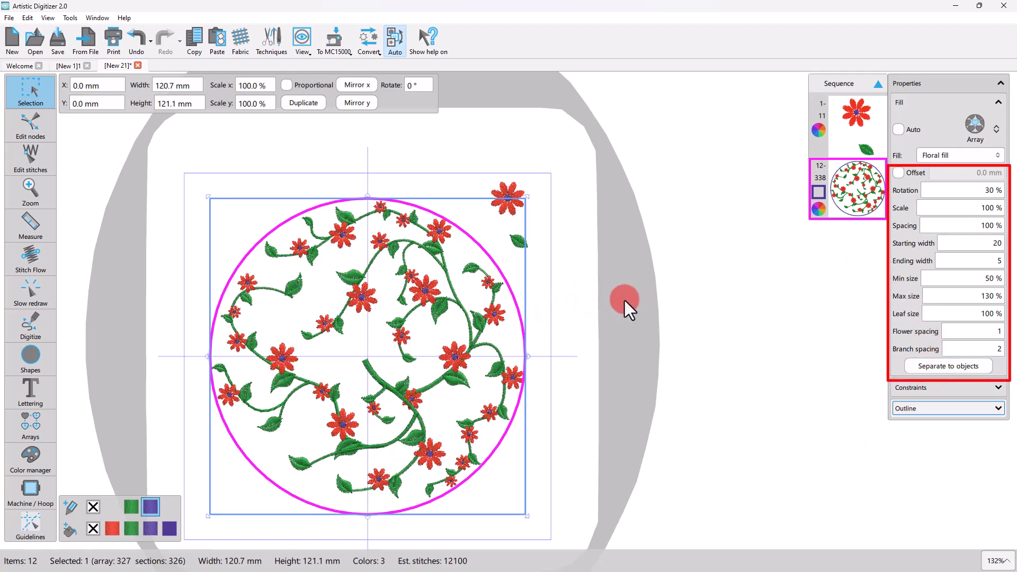
scroll(629, 300, "down", 5)
scroll(479, 381, "up", 5)
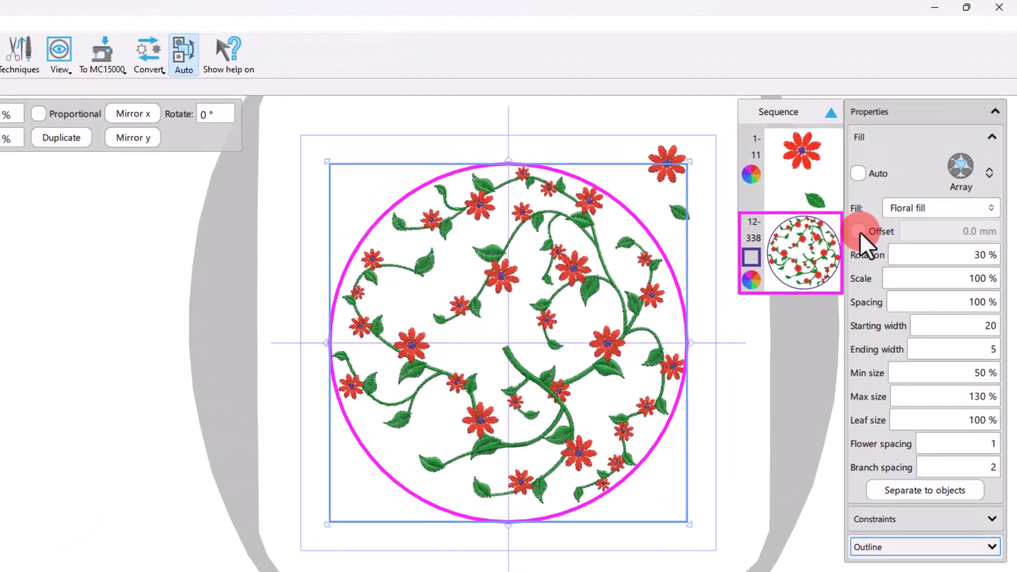
Try a 4.5 mm offset on the floral fill and switch the offset off again.
left_click(886, 192)
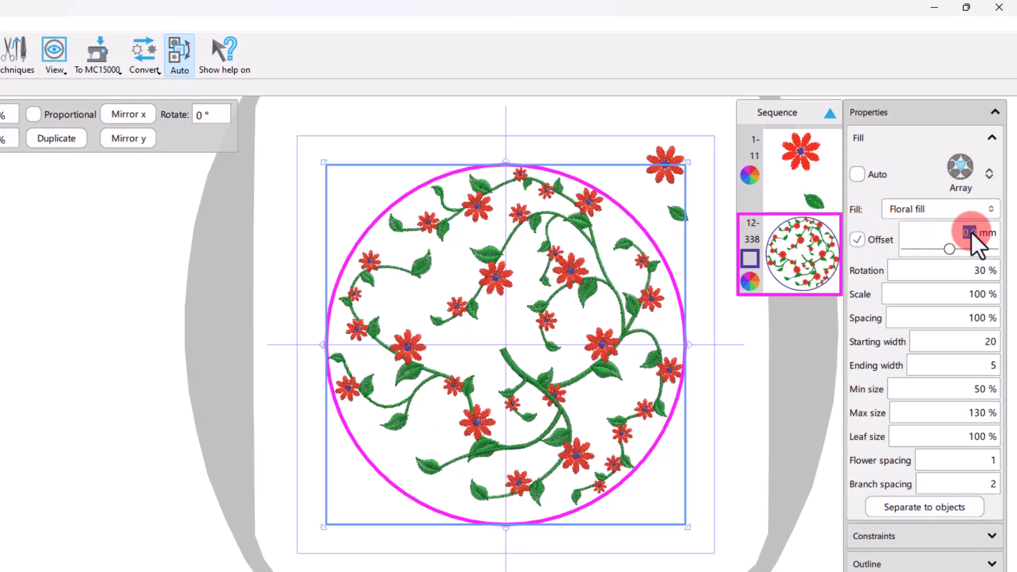
left_click_drag(955, 247, 965, 252)
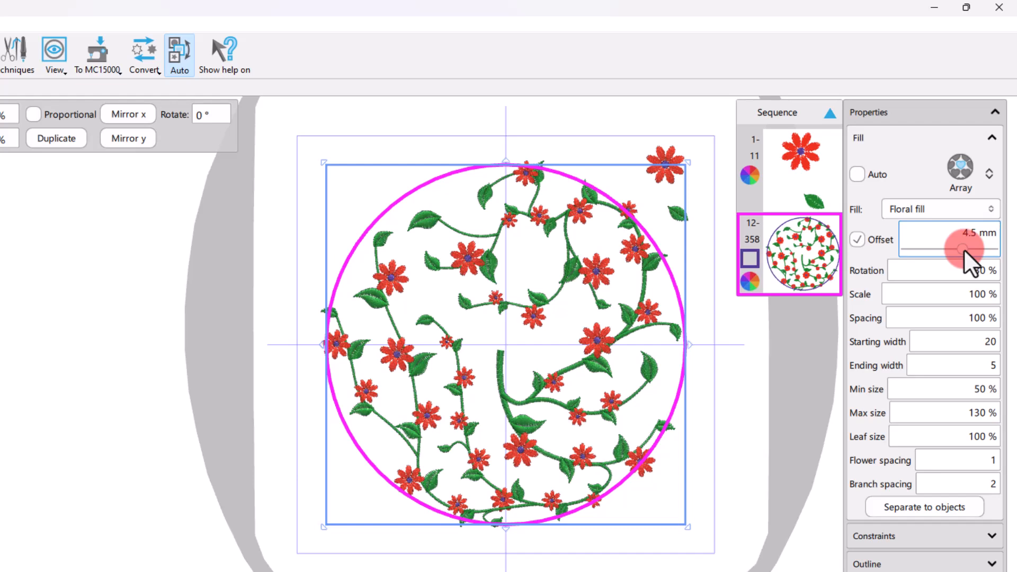
left_click(858, 238)
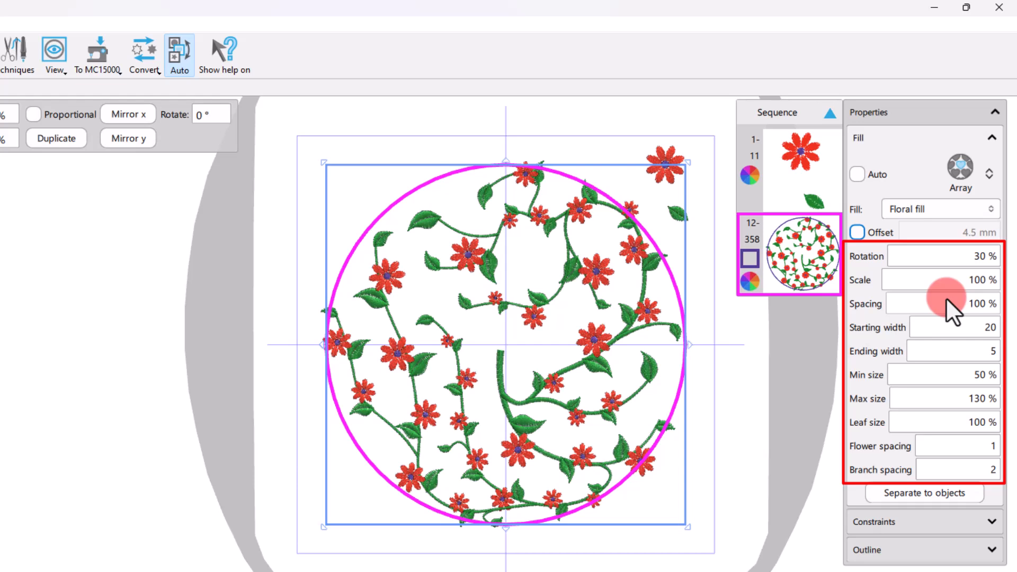
Try a spacing of 40% on the floral fill and set the spacing back to 100%.
left_click(952, 312)
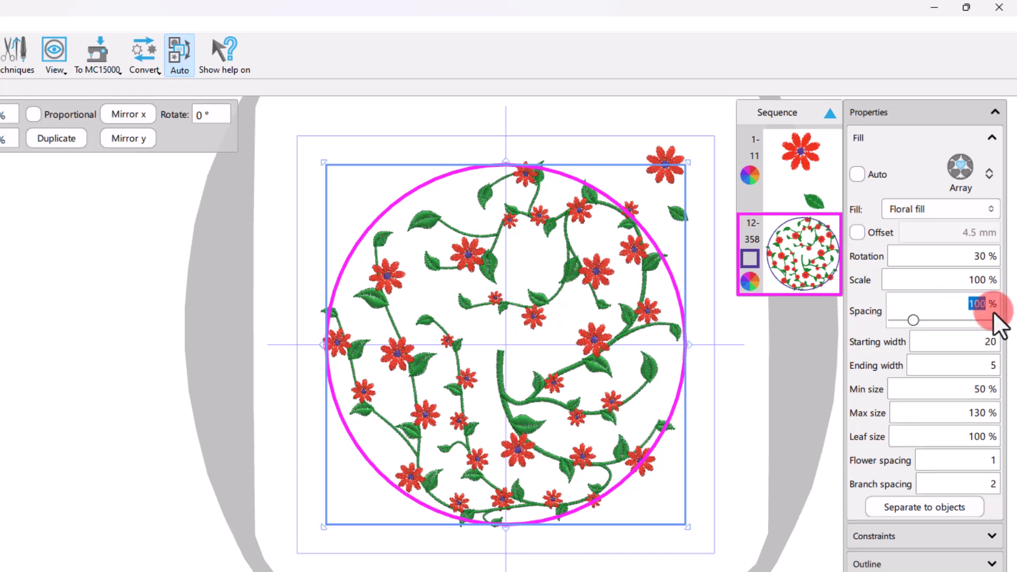
type("40")
key("Return")
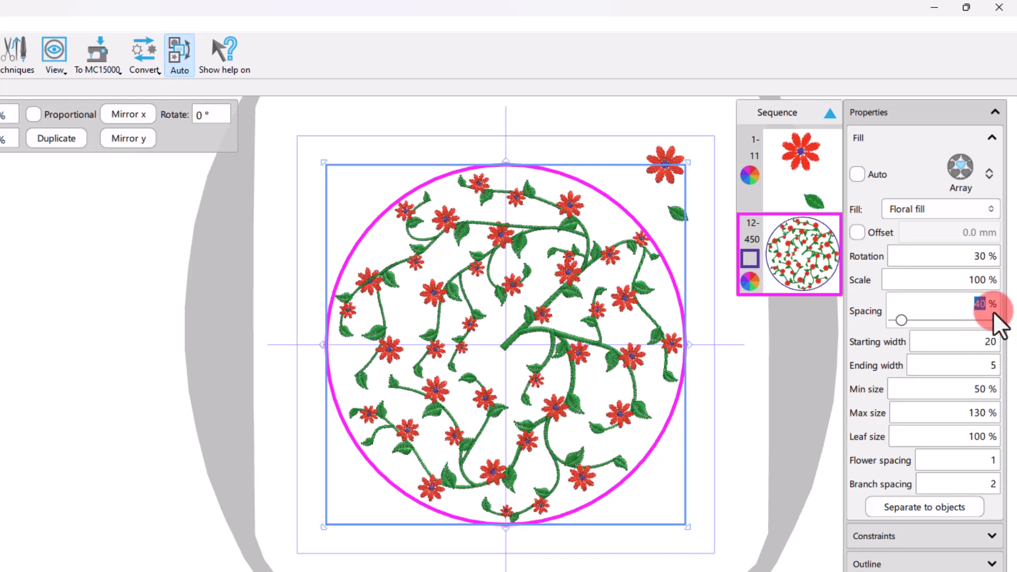
type("100")
key("Return")
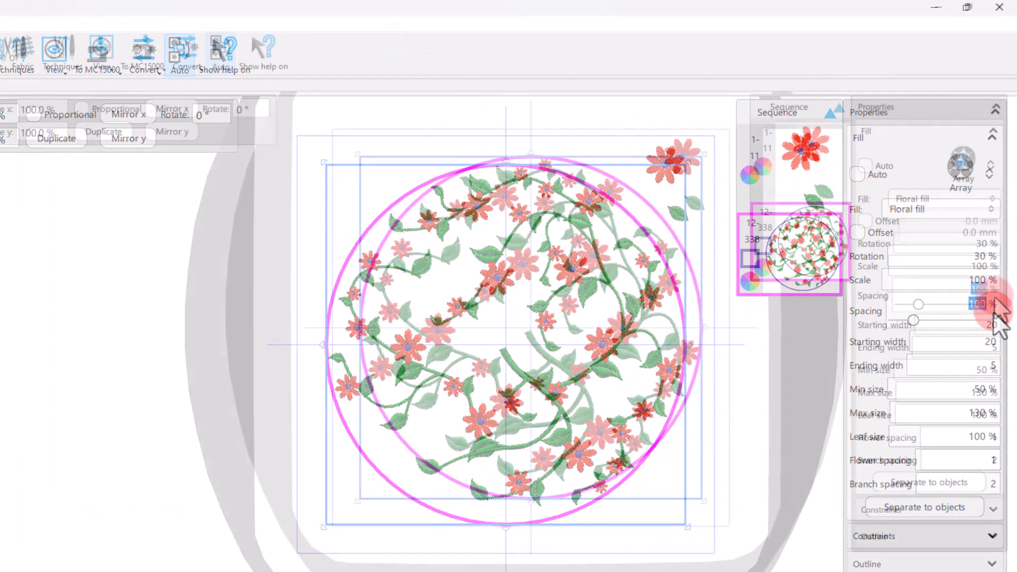
Try flower rotation values of 45% and 60% in the floral fill and lower the rotation to 41%.
left_click(978, 246)
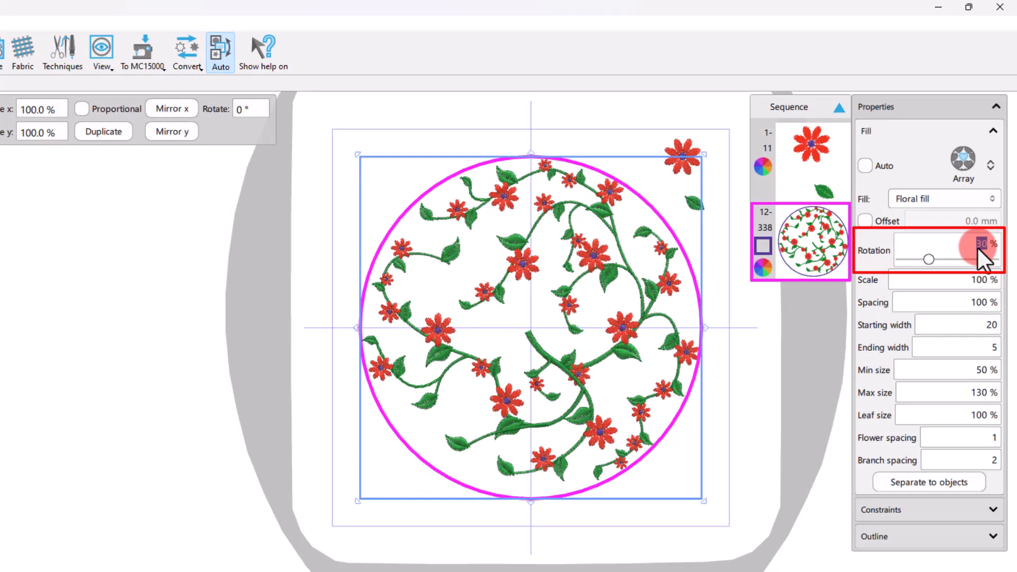
type("45")
key("Return")
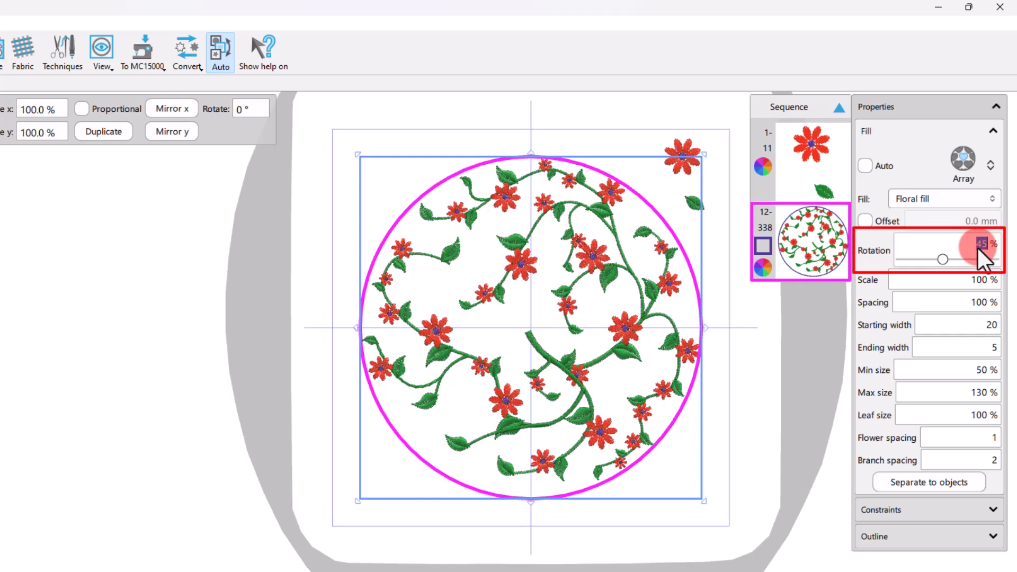
type("60")
key("Return")
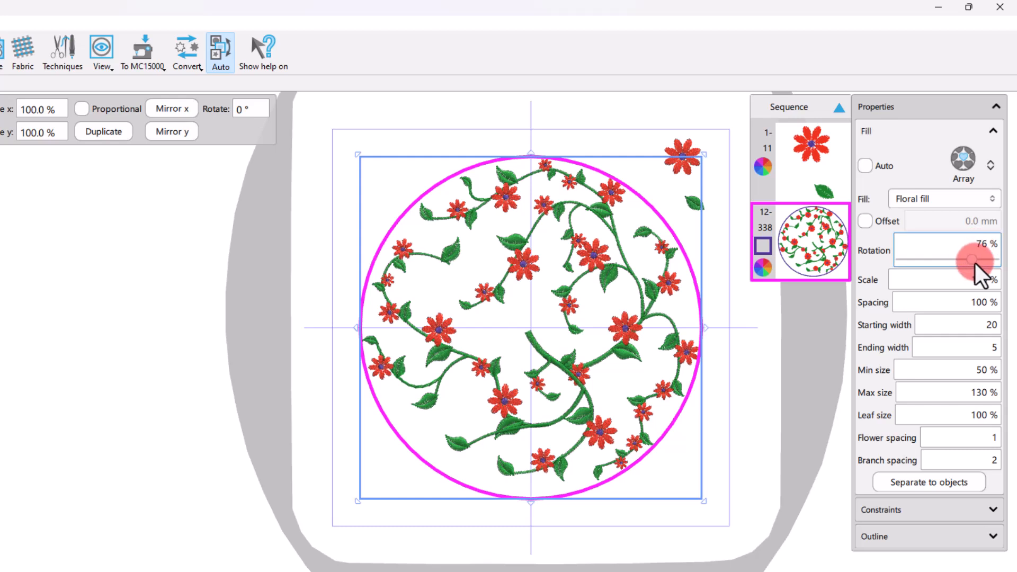
left_click_drag(959, 263, 939, 263)
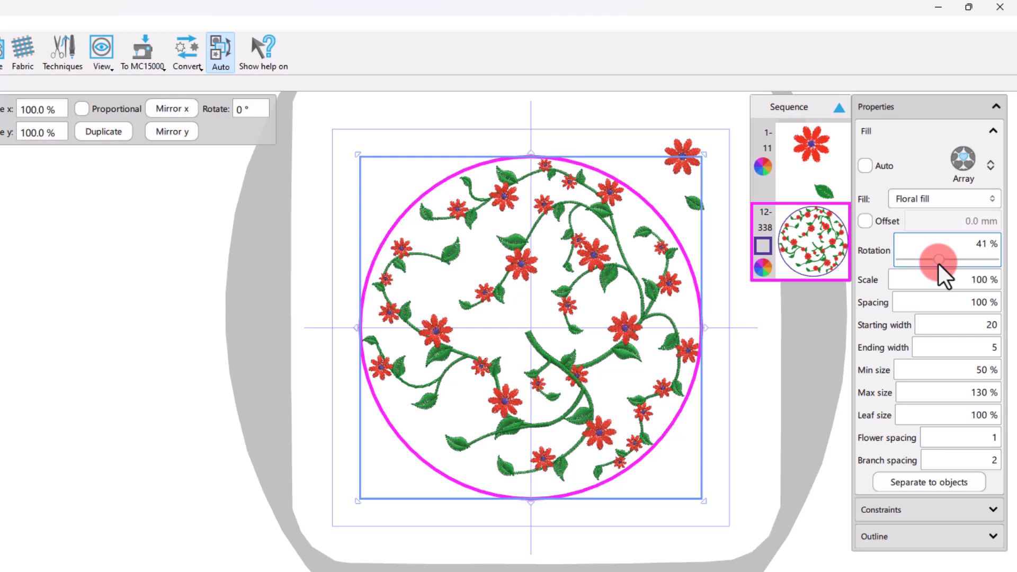
Set the floral fill's scale to 80%.
left_click(937, 283)
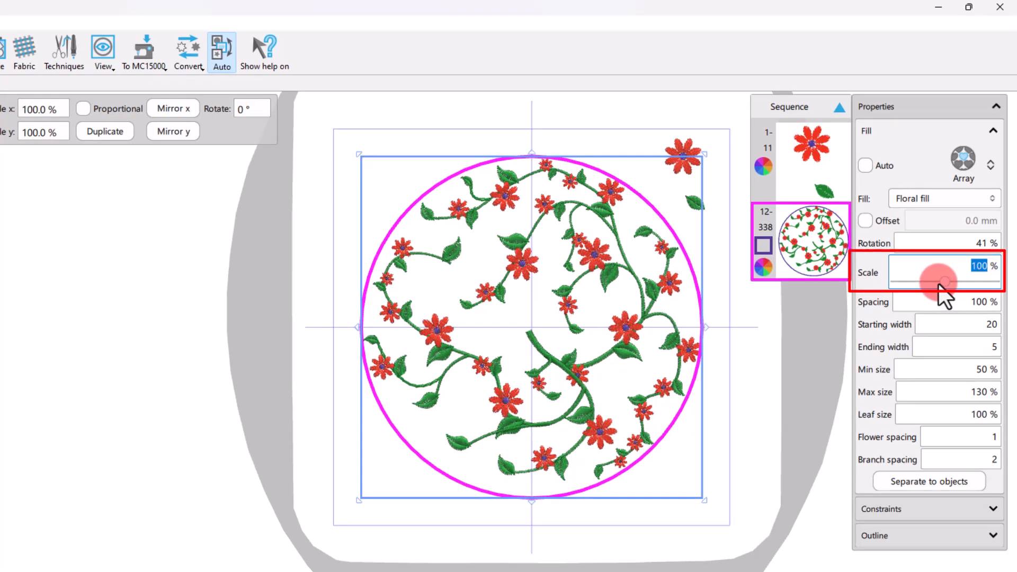
type("120")
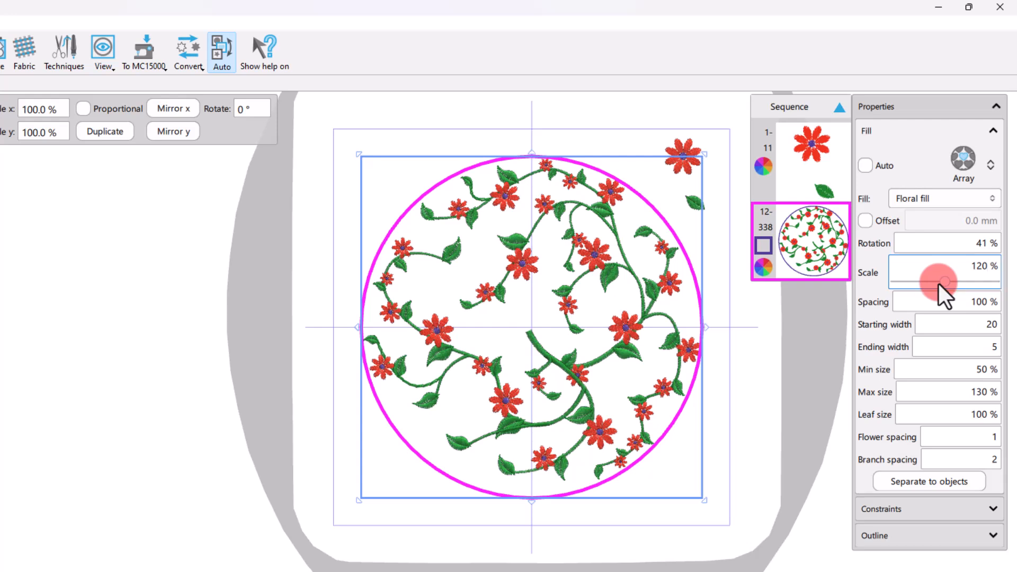
key("BackSpace")
key("BackSpace")
key("BackSpace")
type("80")
key("Return")
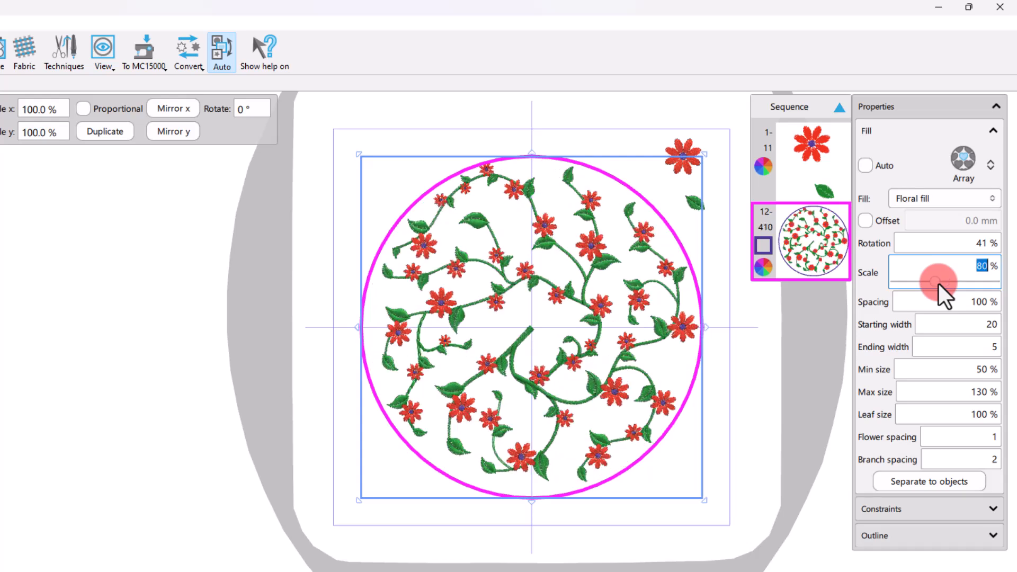
Raise the floral fill's scale to 120% and on to 130%, keeping the spacing at 100%.
type("120")
key("Return")
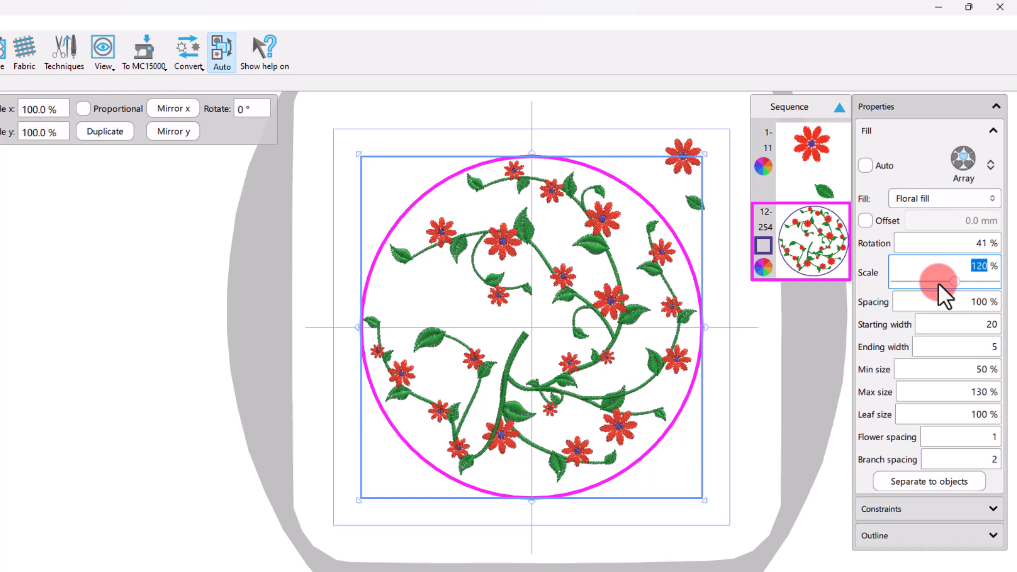
type("130")
key("Return")
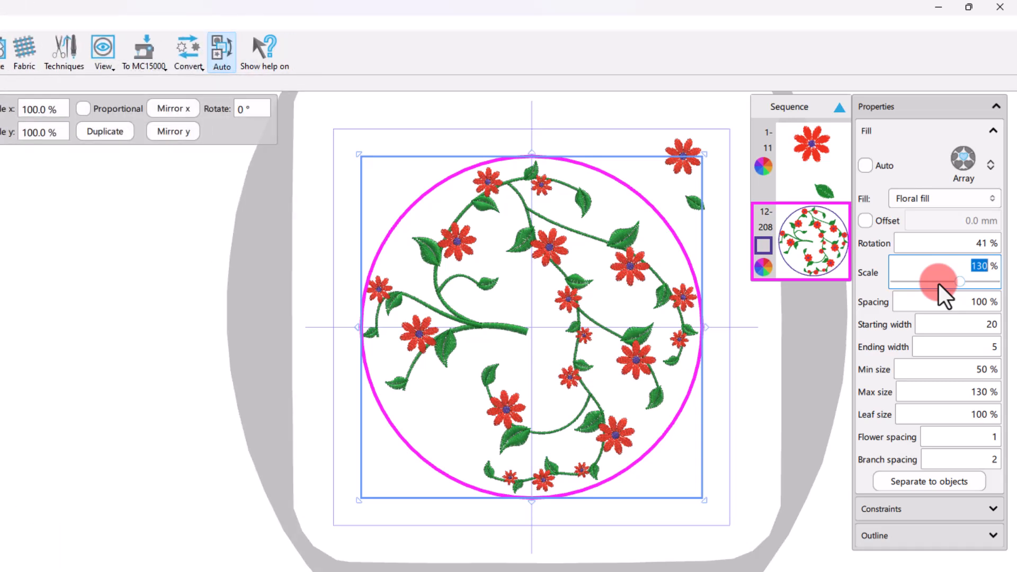
left_click(939, 302)
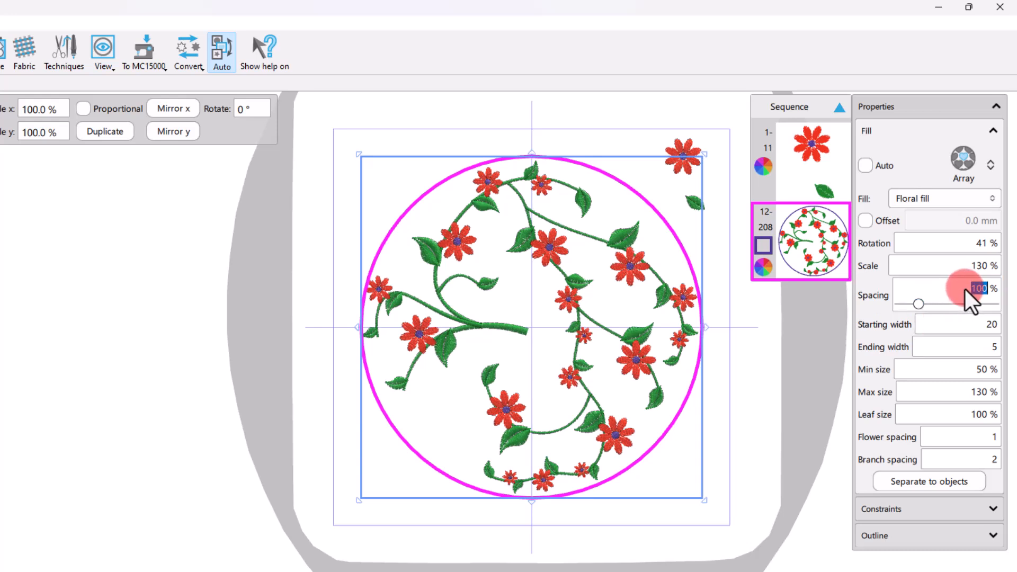
key("Return")
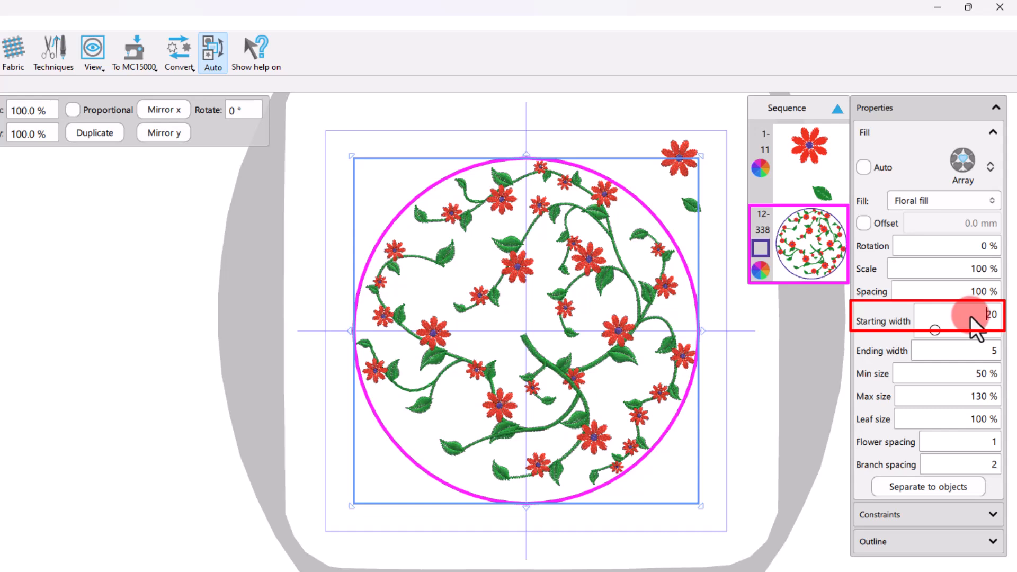
Set the floral fill's starting width to 15 and its ending width to 10.
type("15")
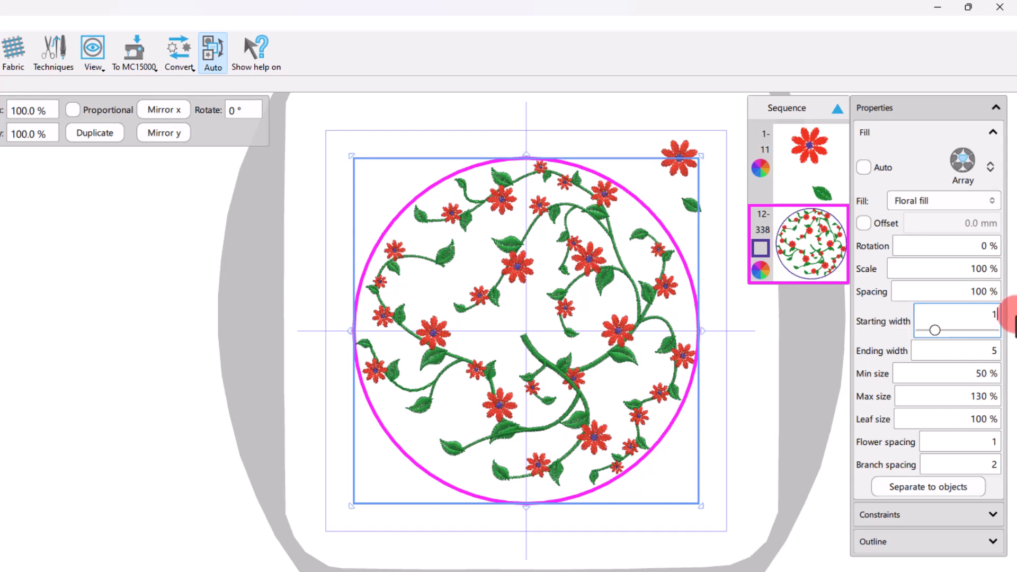
key("Return")
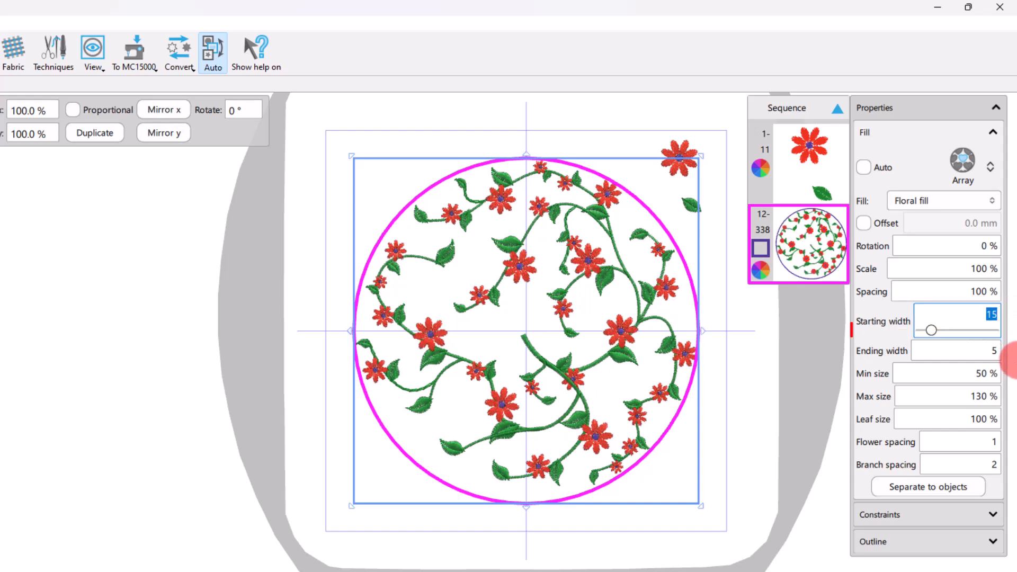
left_click(956, 350)
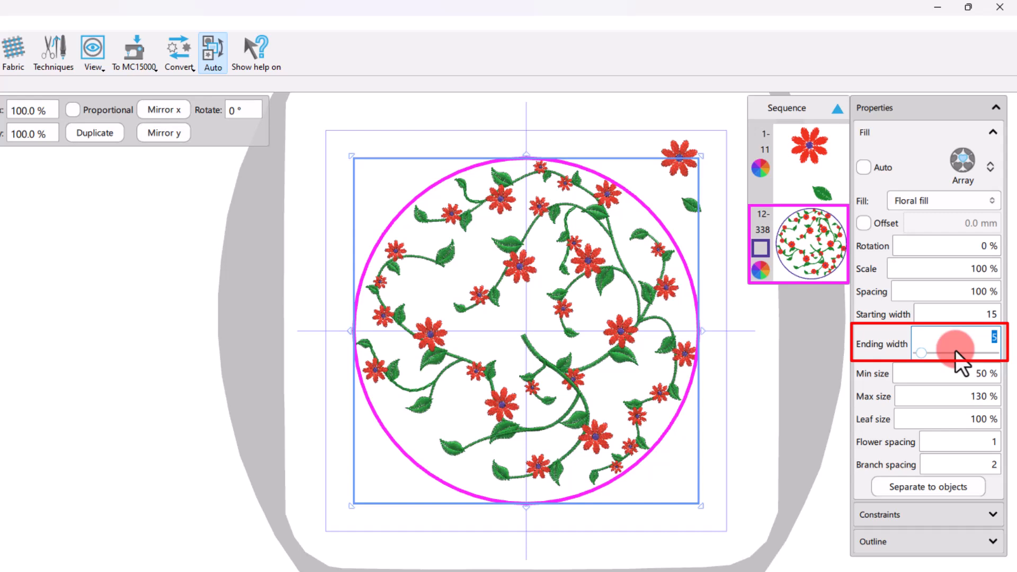
type("10")
key("Return")
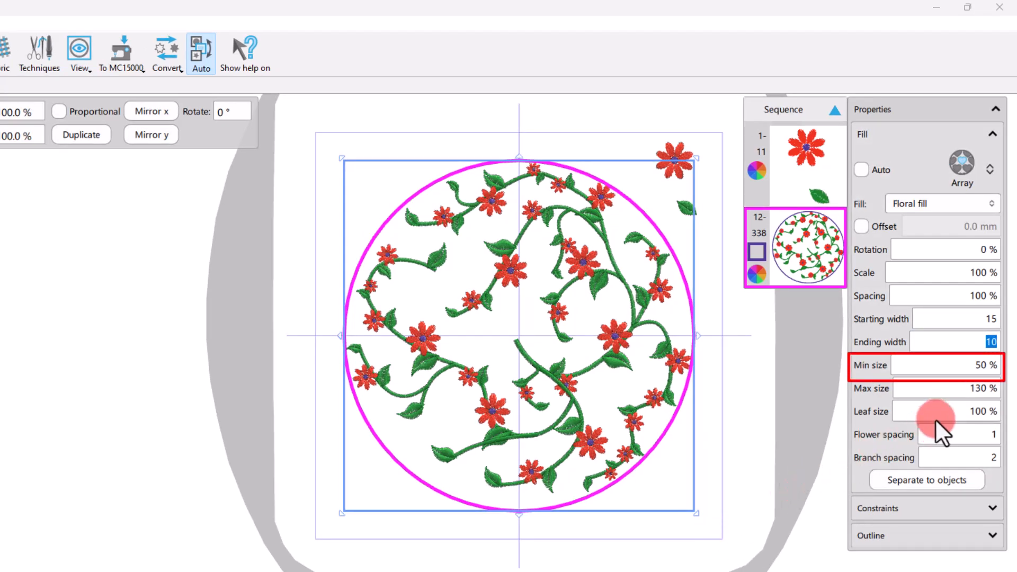
Set the floral fill's minimum size to 30% and its maximum size to 150%.
left_click(972, 373)
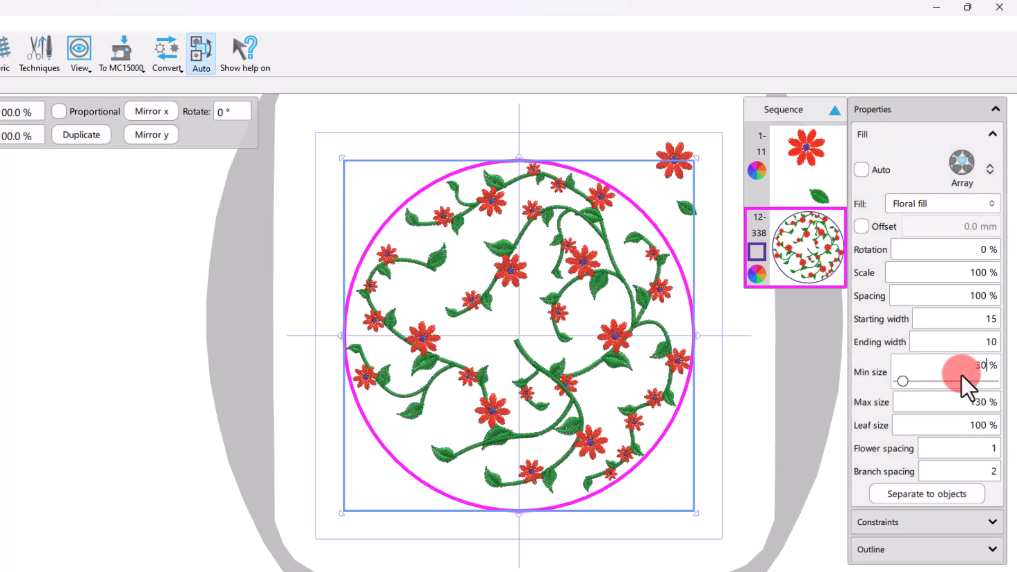
key("Return")
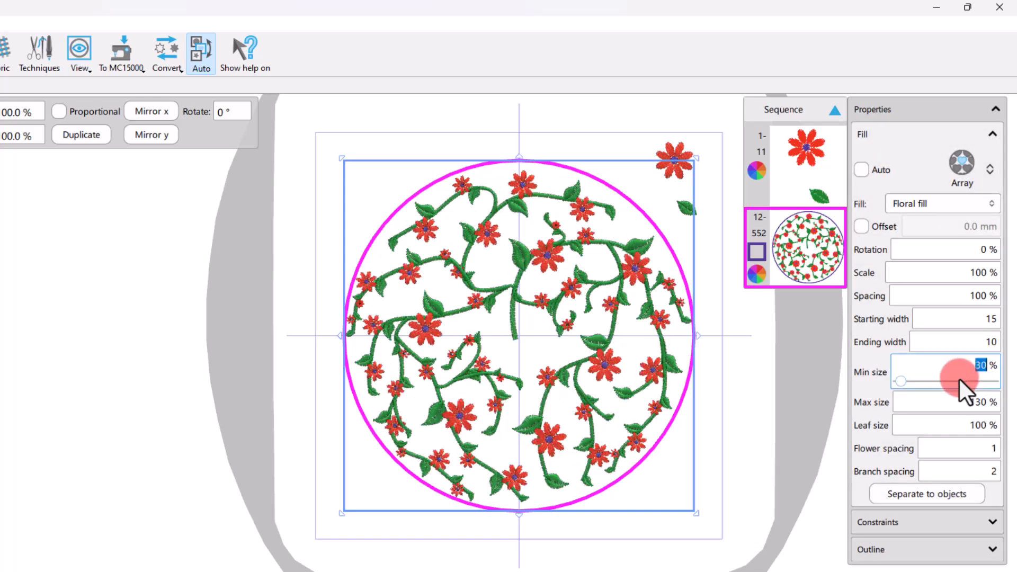
left_click(952, 397)
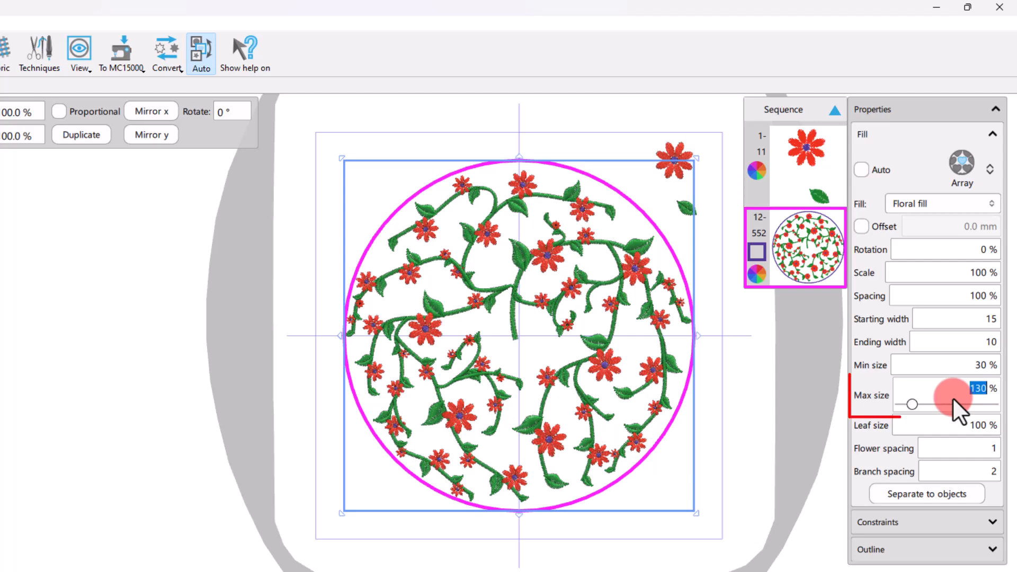
type("150")
key("Return")
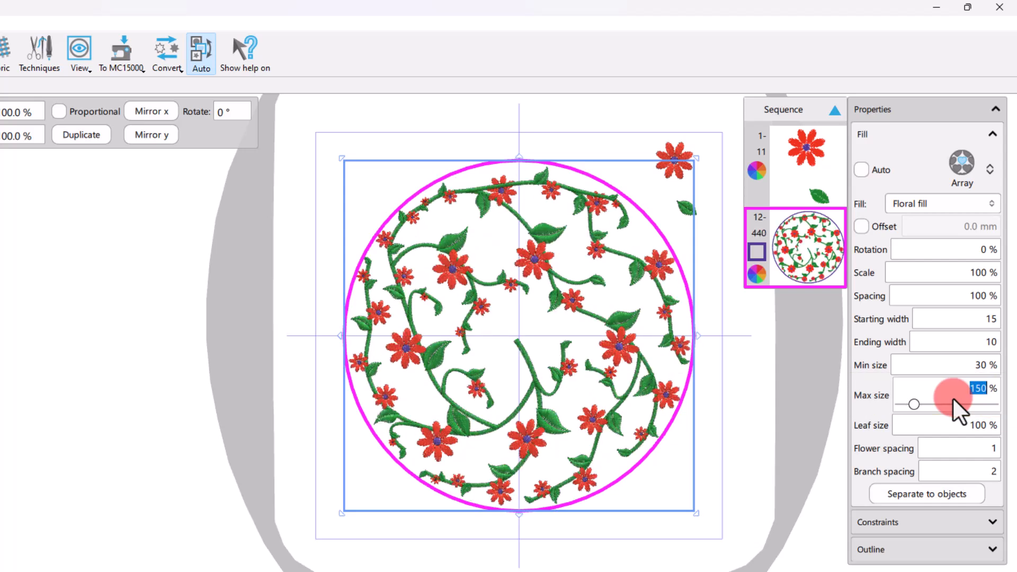
Set the floral fill's minimum size to 50%.
left_click(947, 367)
type("50")
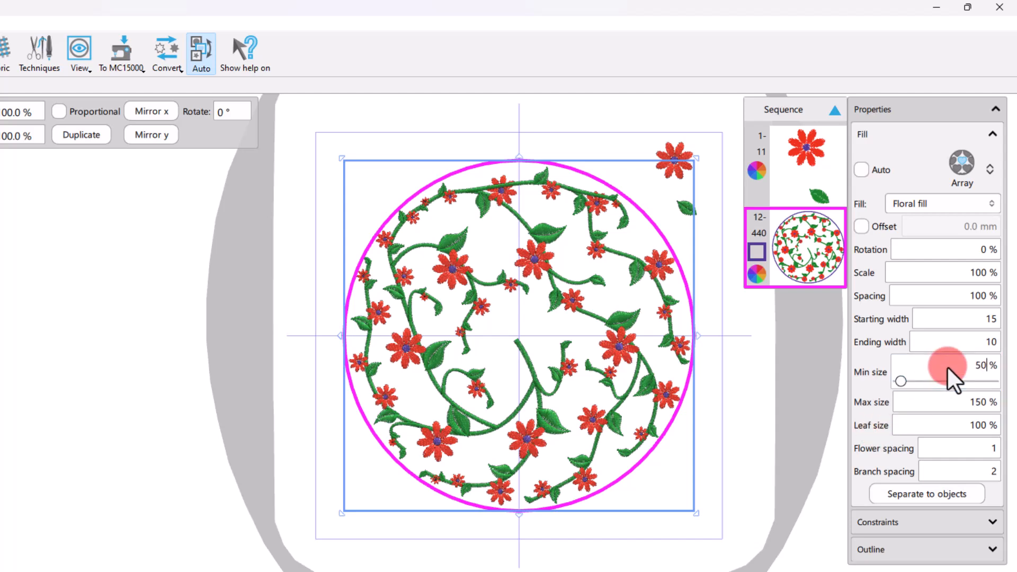
key("Return")
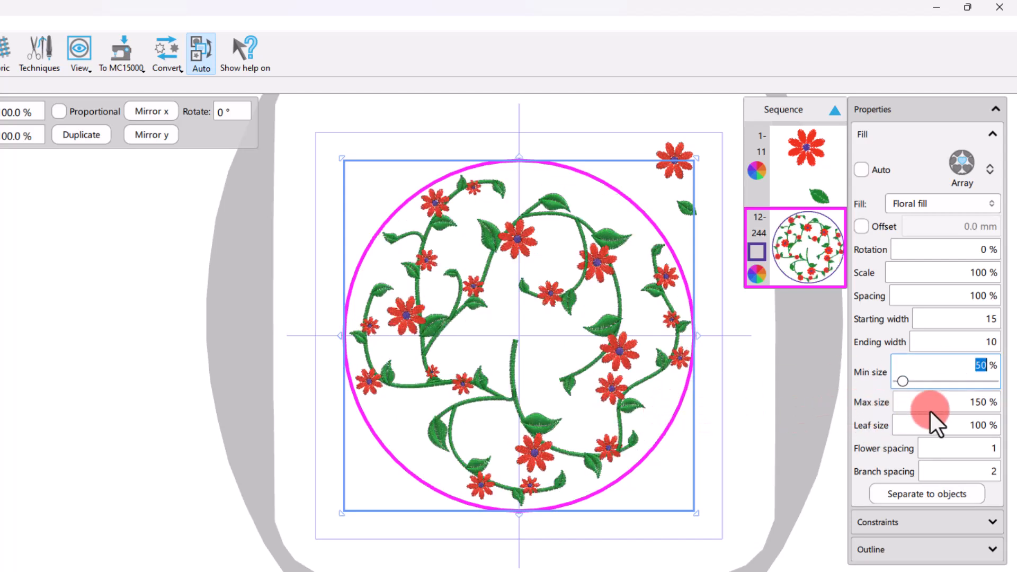
Set the floral fill's maximum size to 100%, and its leaf size to 80% and on to 120%.
left_click(961, 405)
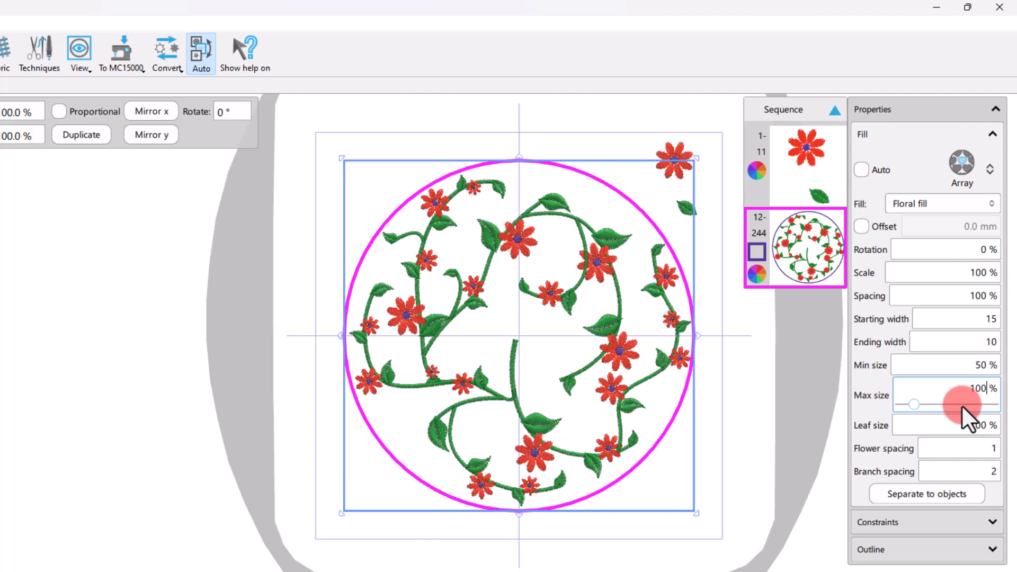
key("Return")
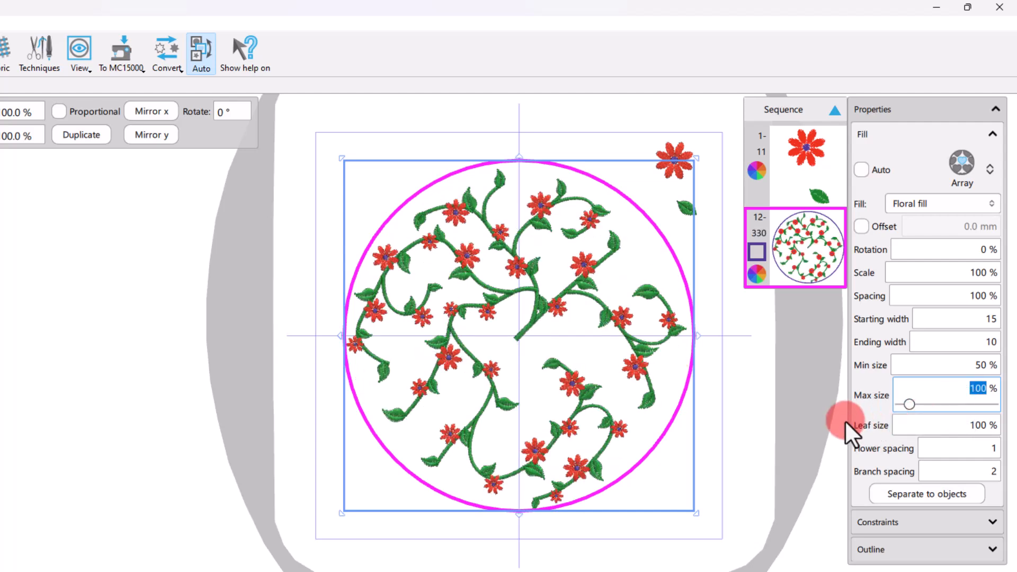
left_click(981, 408)
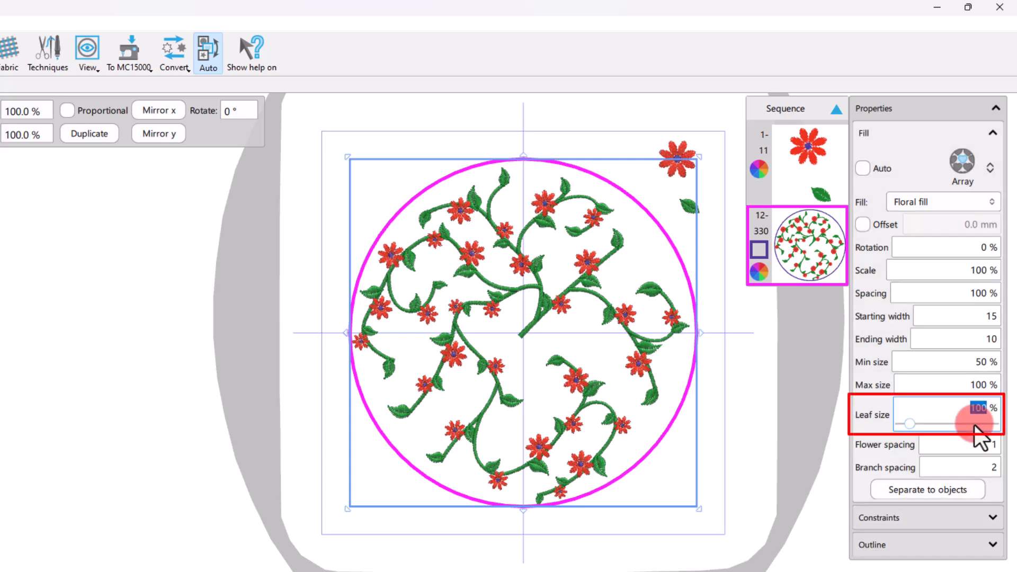
type("80")
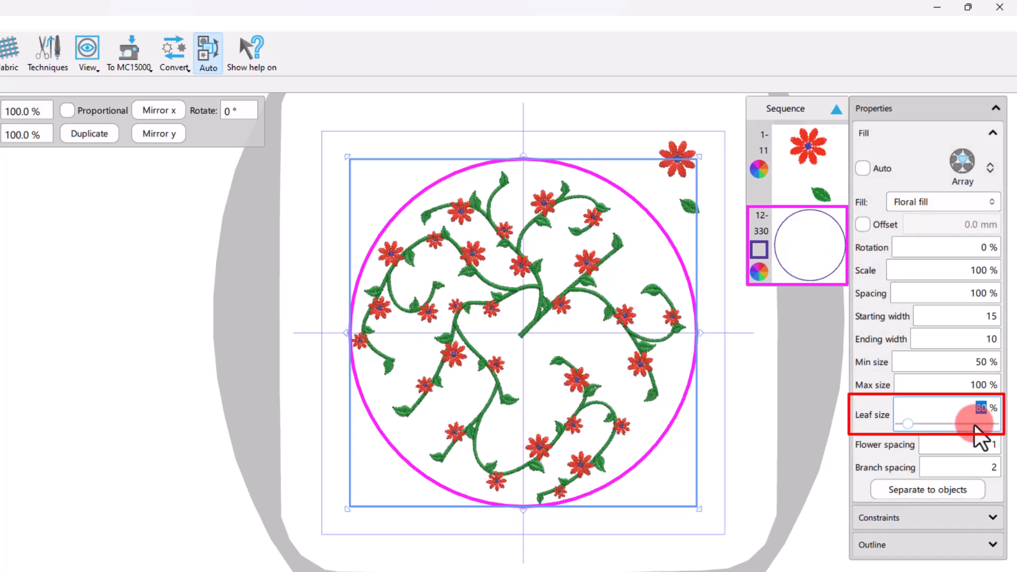
key("BackSpace")
key("BackSpace")
type("120")
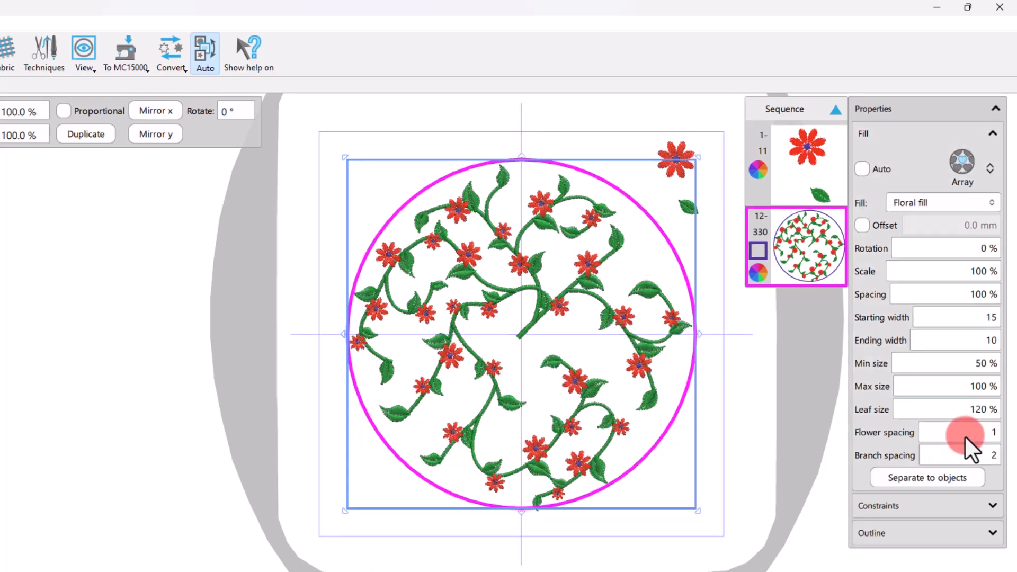
Try flower spacings of 2 and 5 on the floral fill and return the flower spacing to 1.
left_click(968, 431)
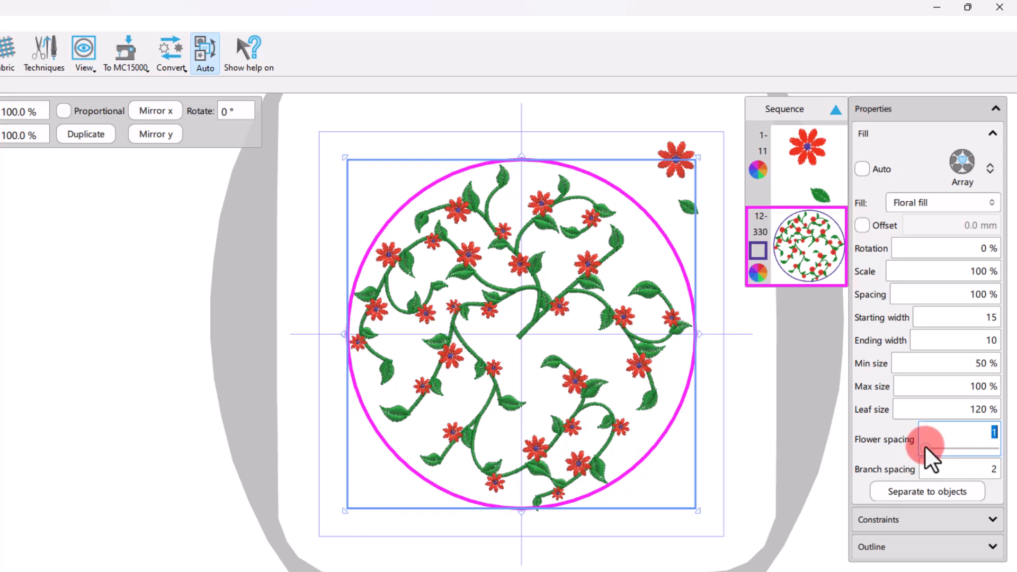
mouse_move(926, 446)
left_mouse_down()
mouse_move(947, 447)
mouse_move(935, 445)
left_mouse_up()
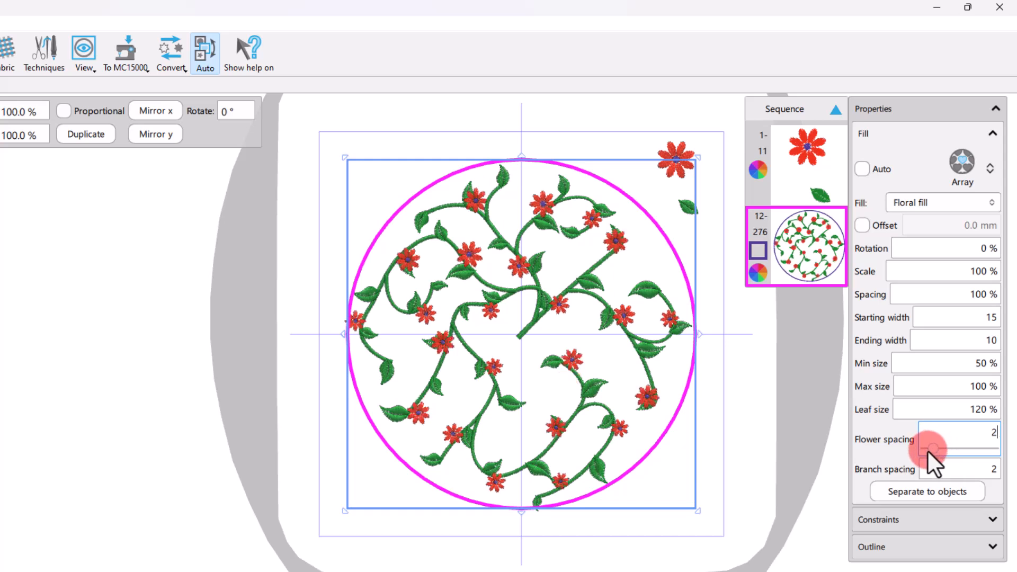
left_click_drag(966, 447, 986, 447)
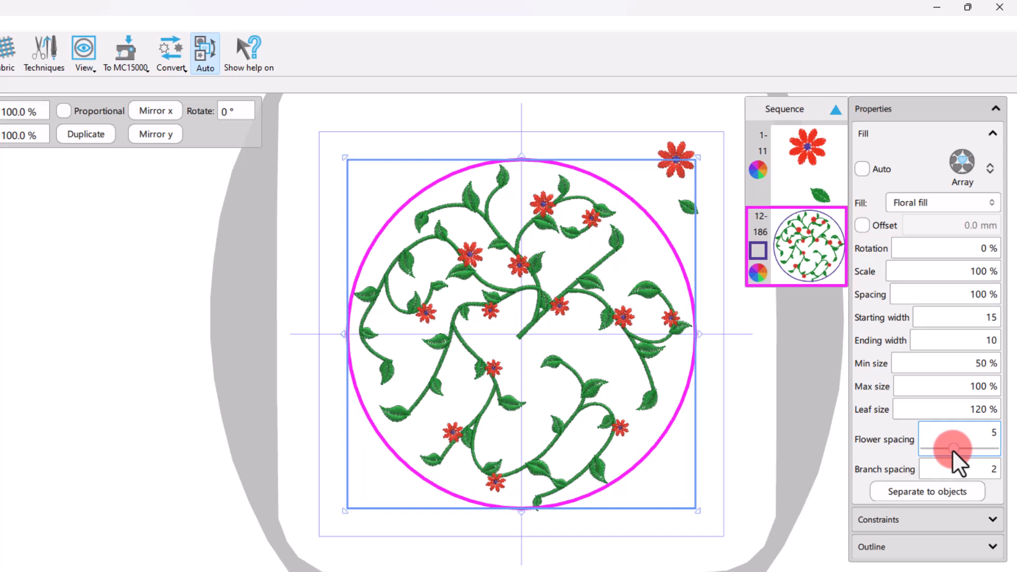
left_click_drag(953, 450, 916, 452)
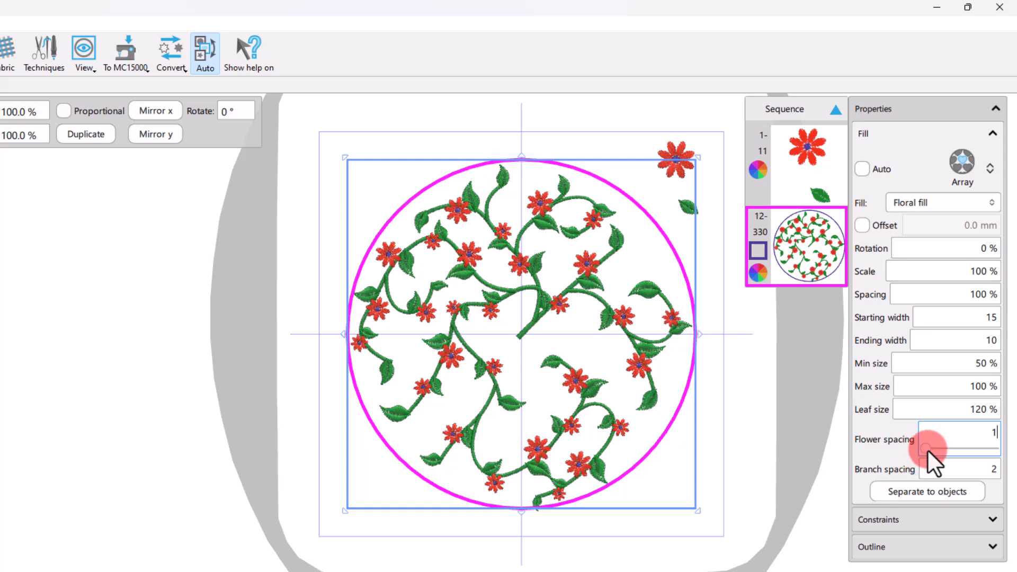
mouse_move(927, 450)
left_mouse_down()
mouse_move(953, 450)
mouse_move(913, 457)
left_mouse_up()
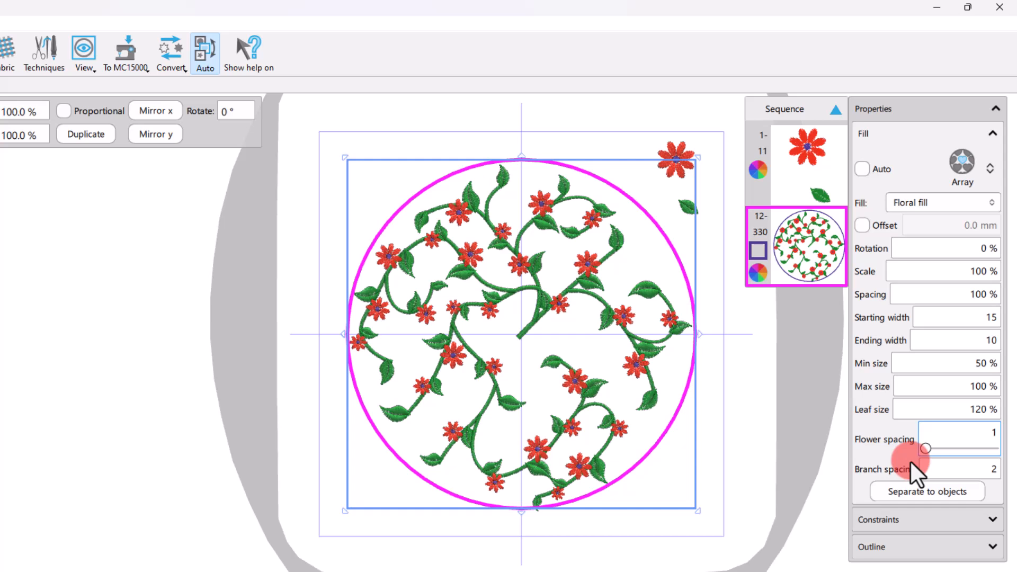
Try a branch spacing of 10 on the floral fill and return the branch spacing to 2.
left_click(944, 471)
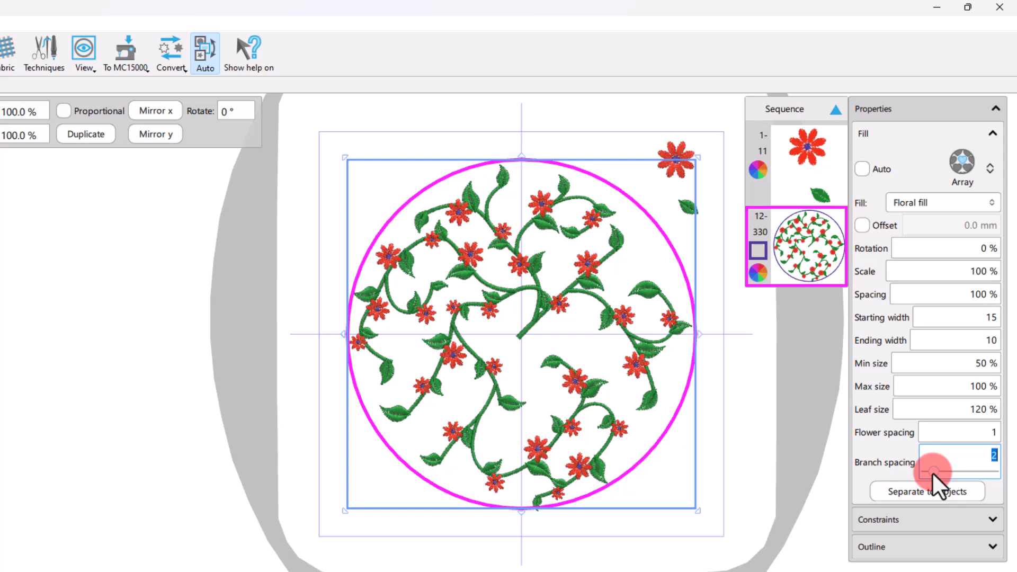
left_click_drag(932, 472, 961, 472)
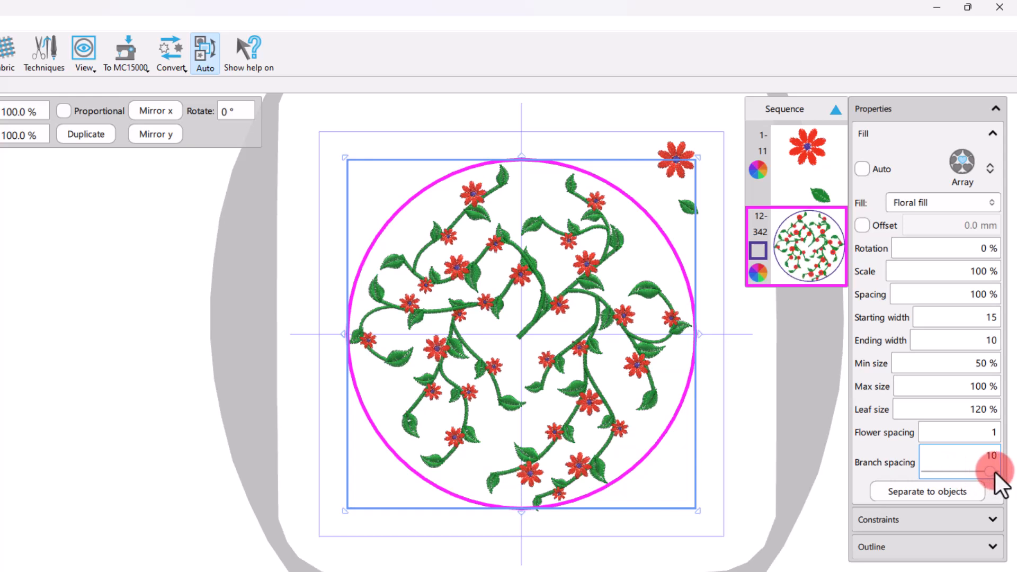
left_click_drag(994, 470, 927, 474)
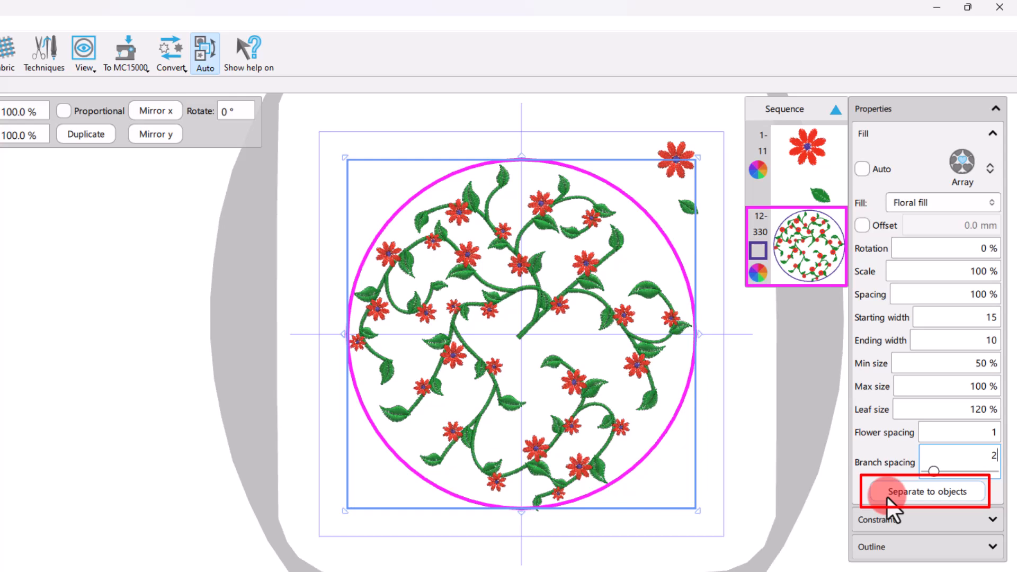
Separate the floral fill into individual objects and select the resulting group of branches, flowers and leaves inside the circle.
left_click(889, 497)
left_click(588, 443)
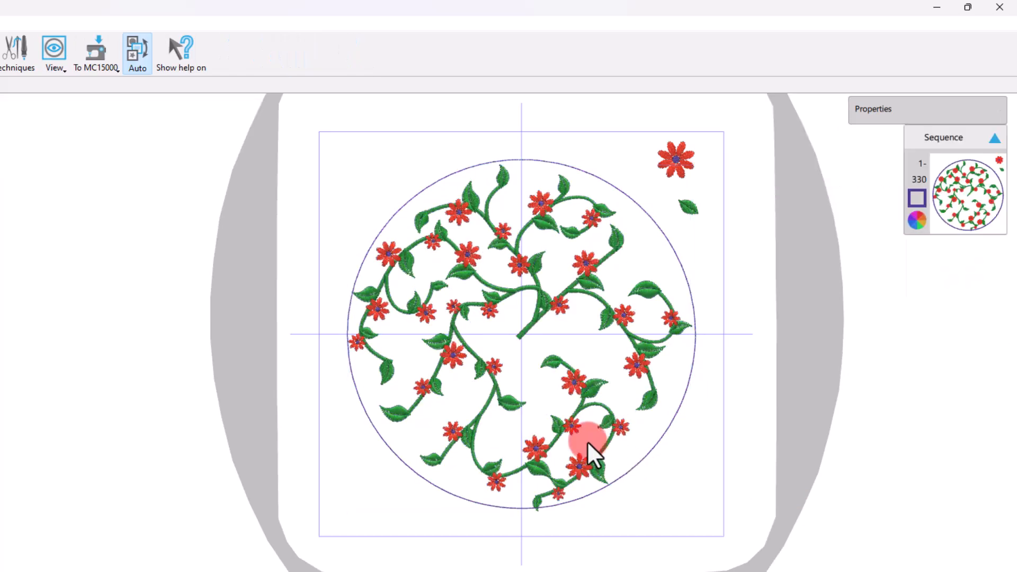
left_click(597, 416)
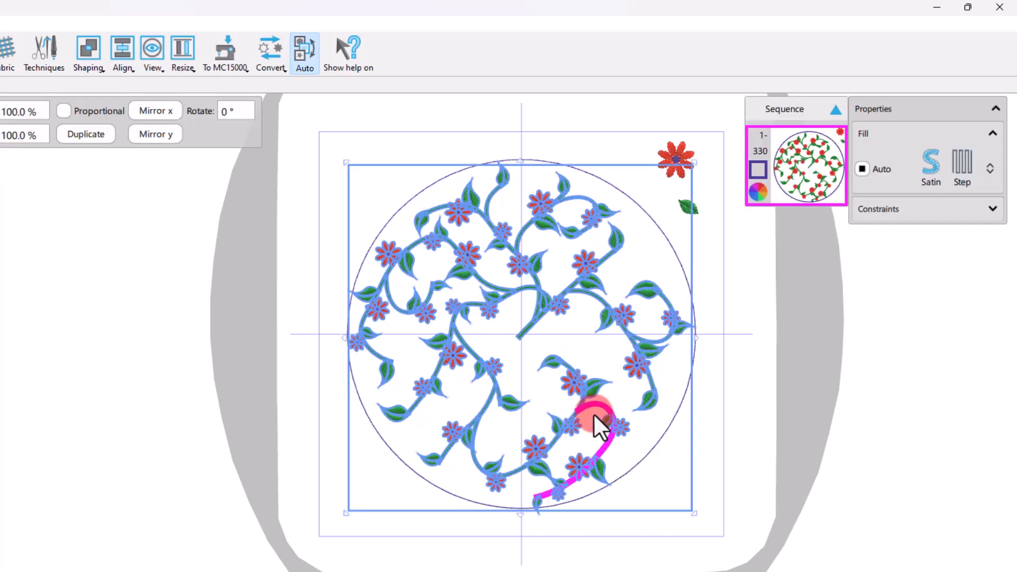
right_click(594, 415)
left_click(638, 498)
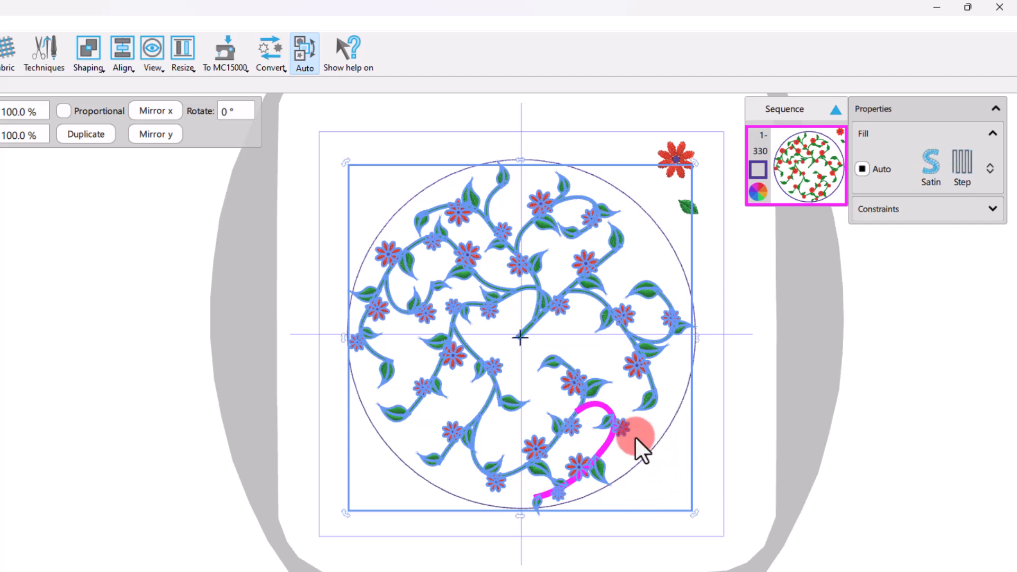
left_click(660, 435)
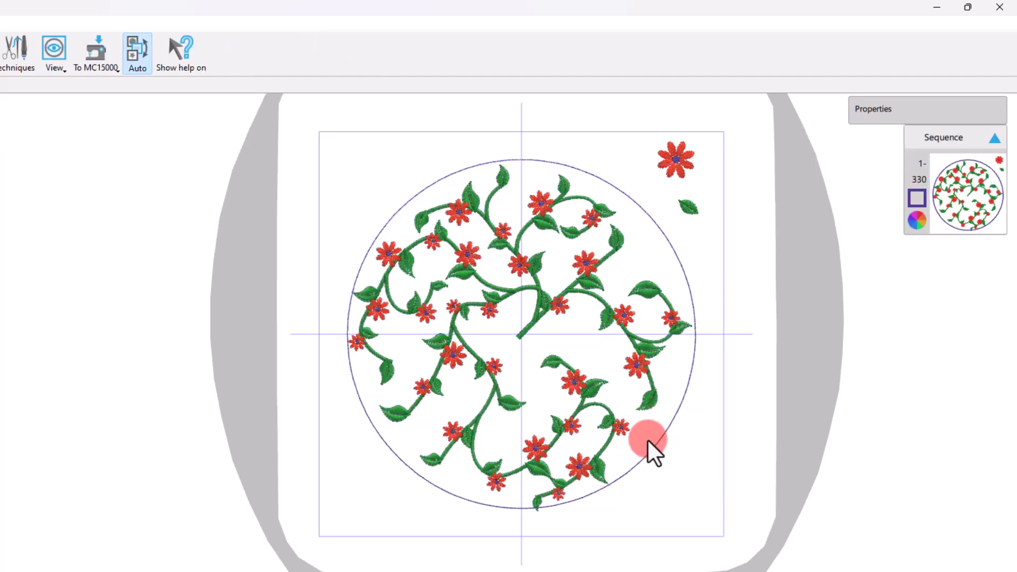
left_click(605, 430)
left_click(583, 387)
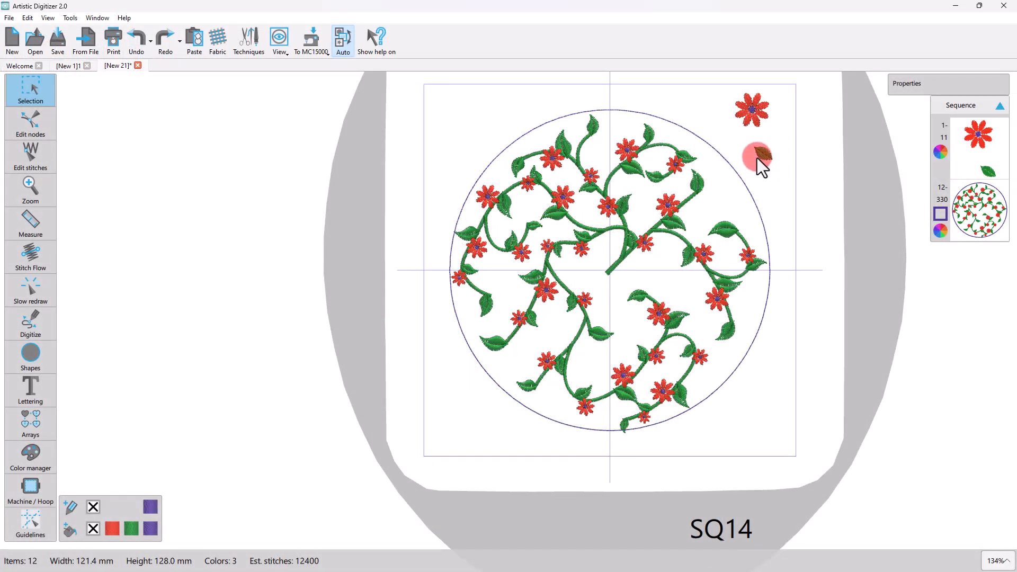
Add the separate green leaf beside the circle to the floral fill as a leaf shape and define its placement.
left_click(760, 165)
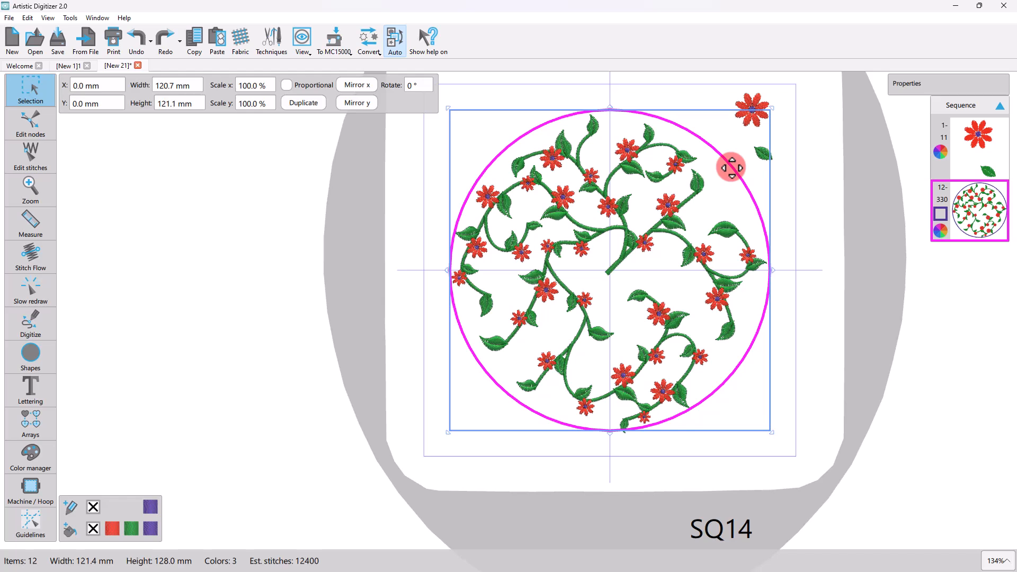
left_click(759, 154, "ctrl")
right_click(760, 154)
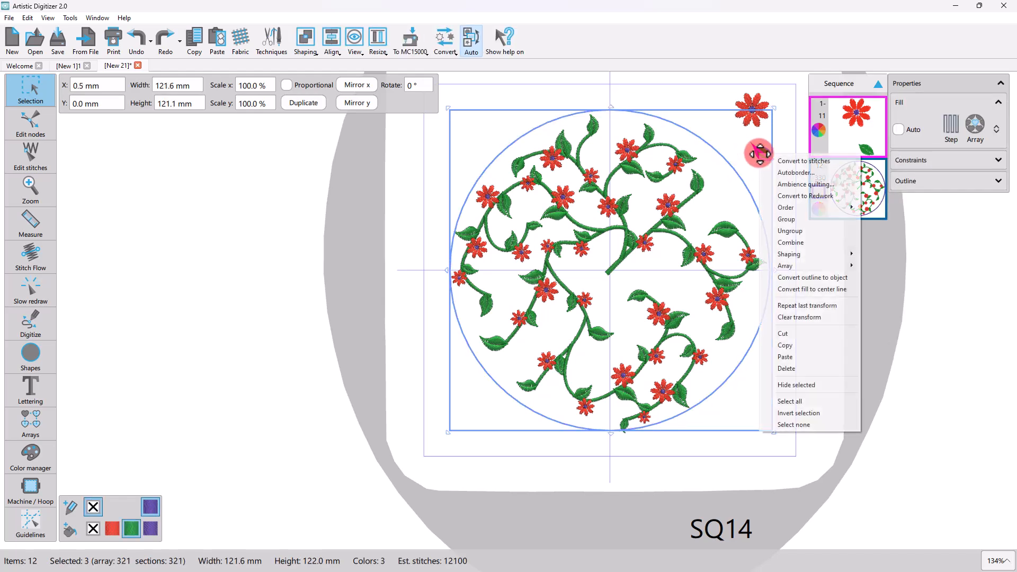
left_click(801, 267)
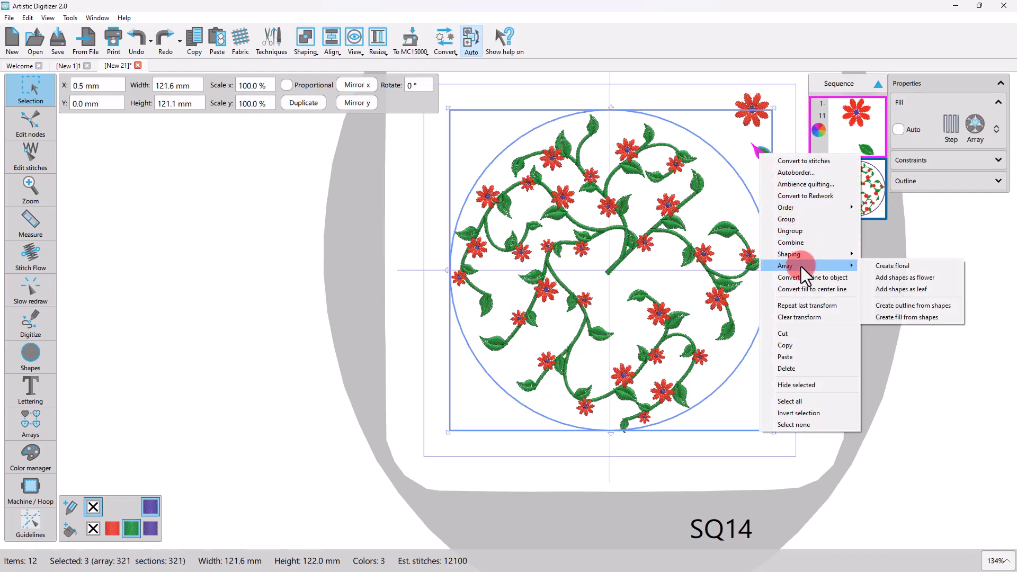
left_click(889, 288)
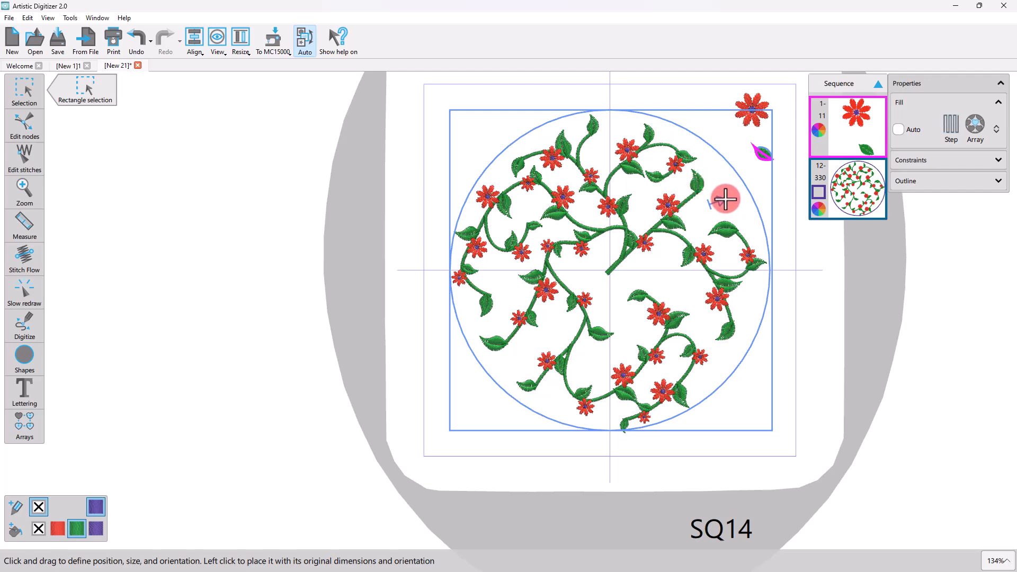
left_click(726, 202)
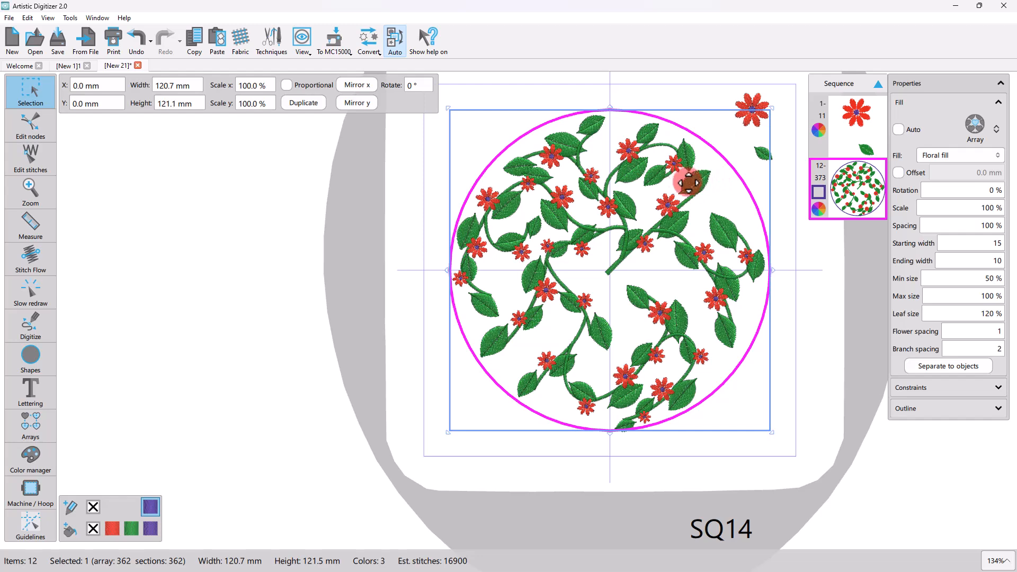
Edit the circle's floral fill to use the solid pink five-petal flower and the narrow serrated leaf from the Floral Library.
left_click(750, 117)
right_click(705, 142)
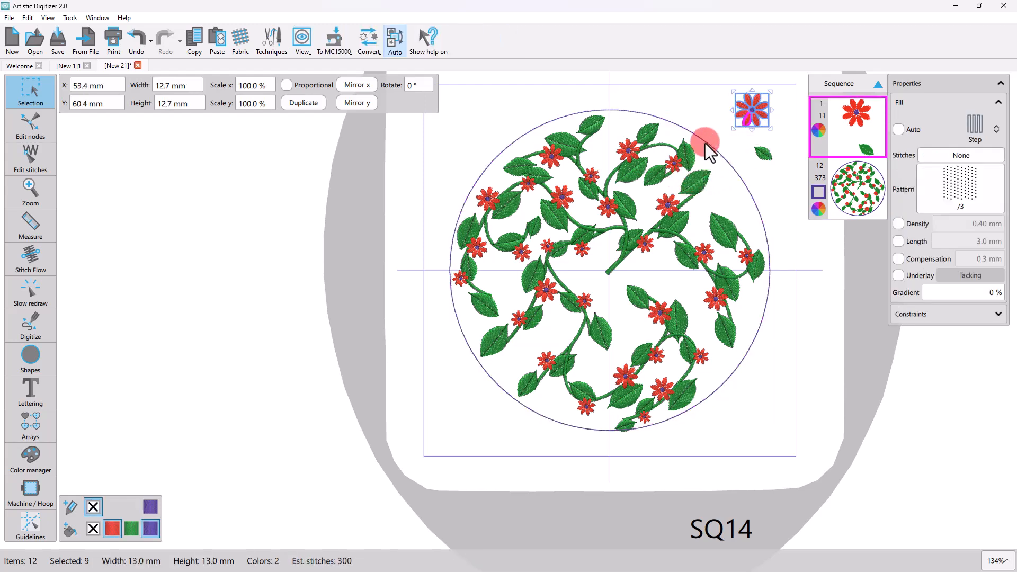
mouse_move(795, 208)
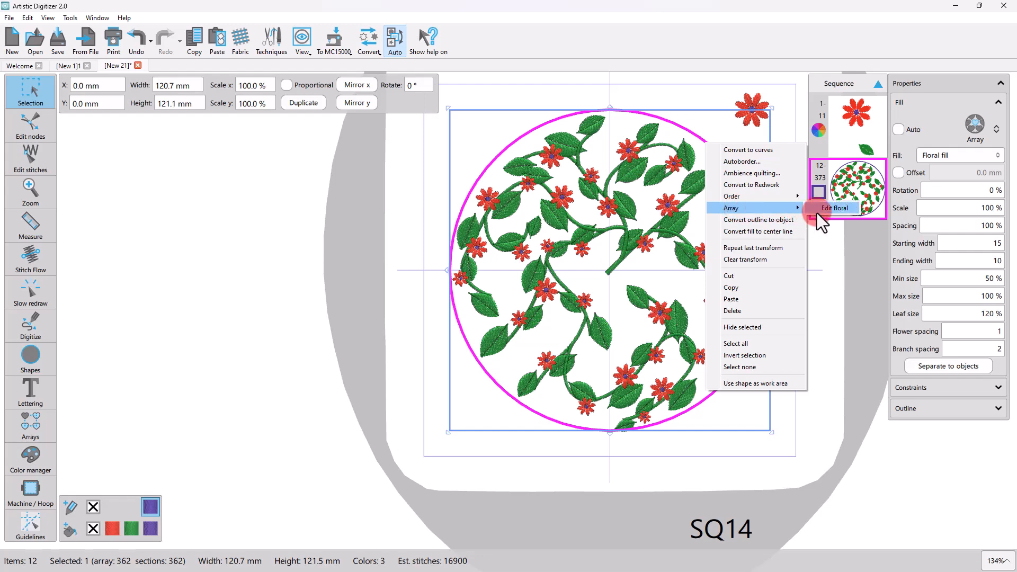
left_click(819, 212)
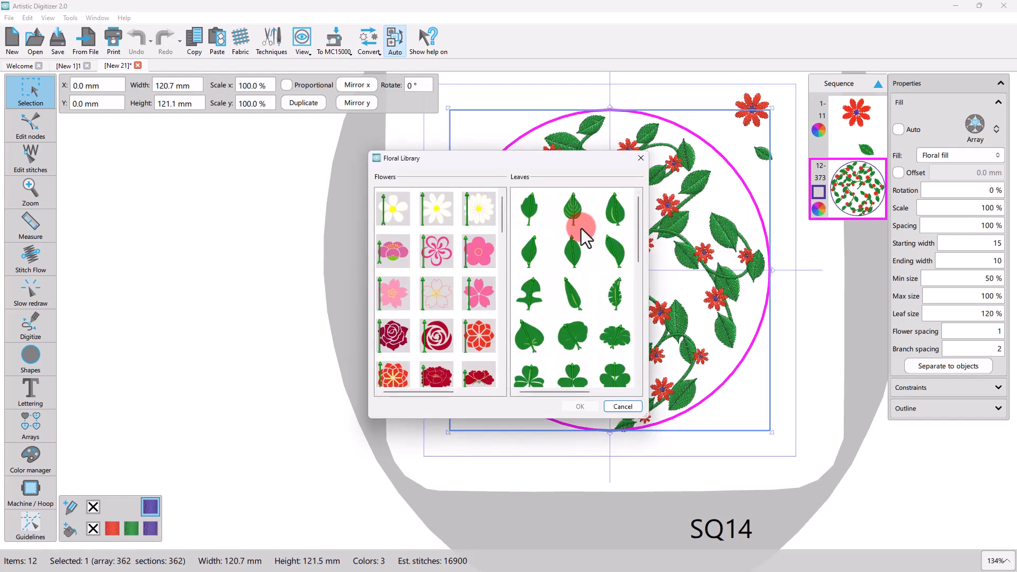
left_click(472, 256)
left_click(616, 296)
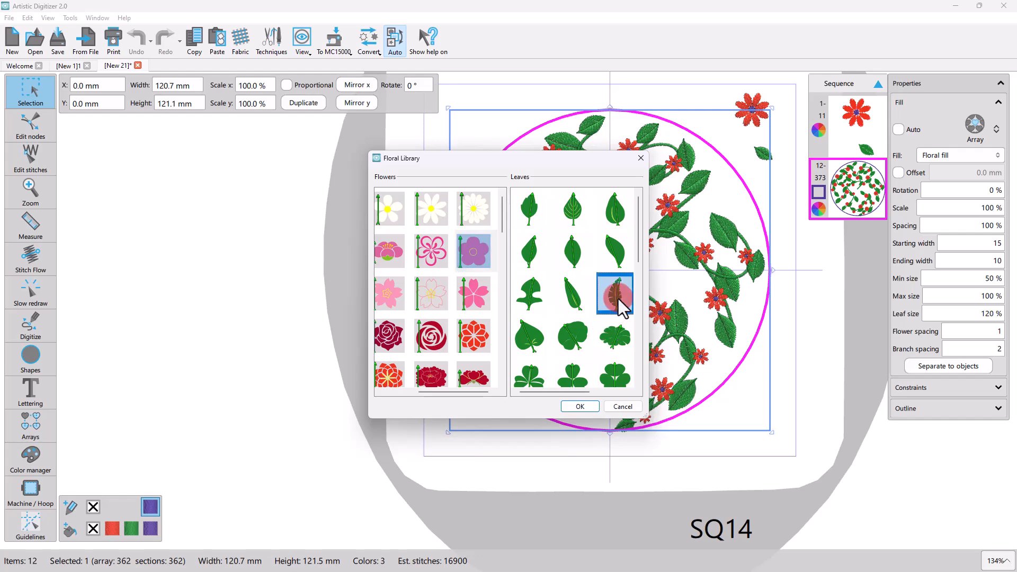
left_click(582, 406)
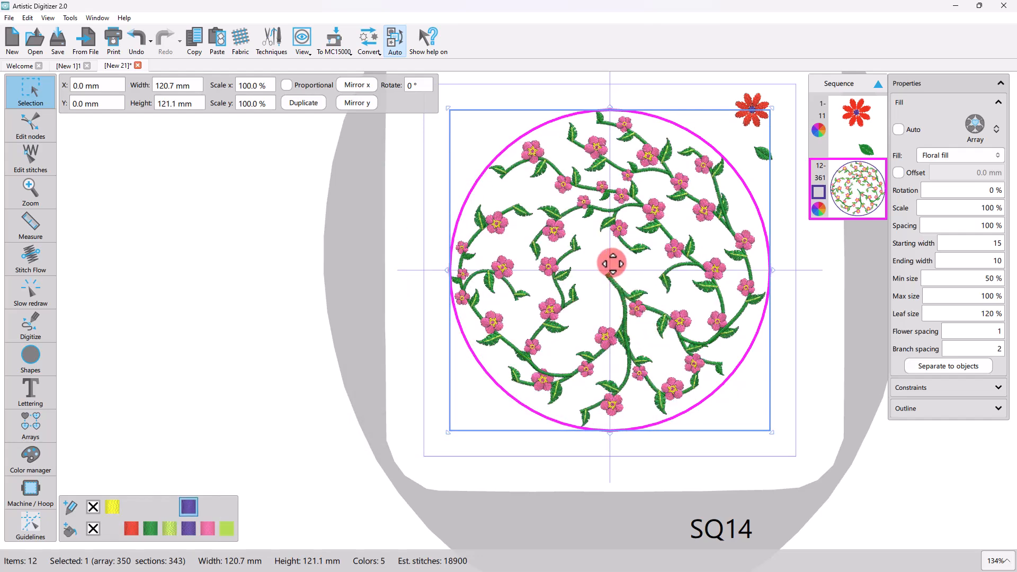
Use Stitch Flow to start the floral fill near the circle's lower-left edge and direct its flow through the centre towards the upper right.
scroll(665, 253, "up", 1)
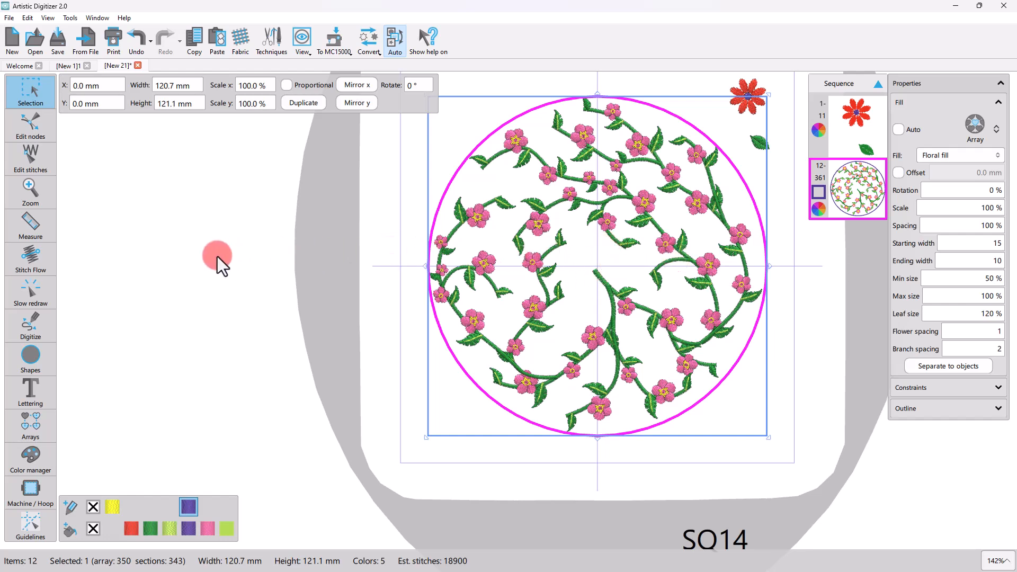
left_click(33, 263)
left_click(533, 266)
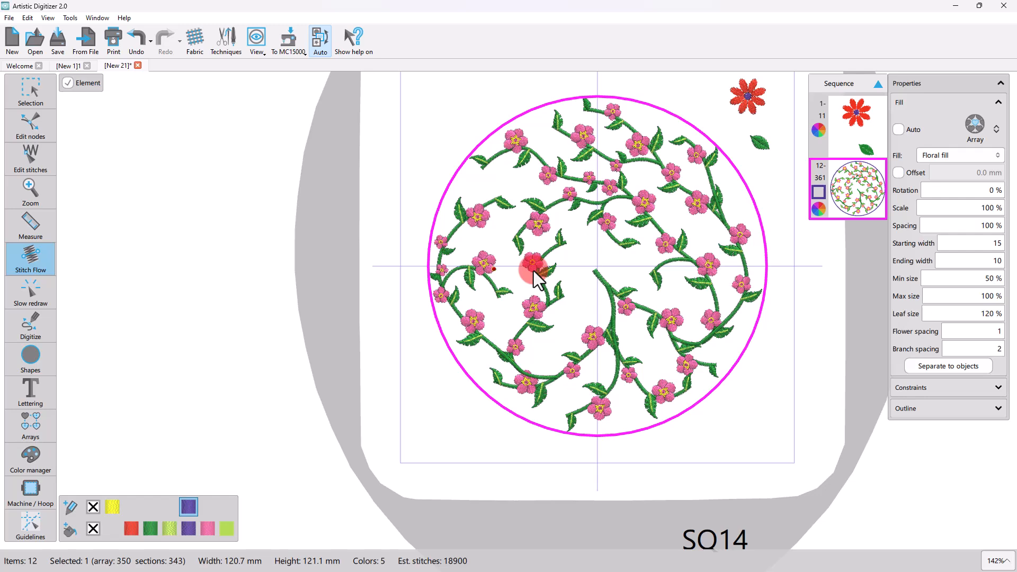
left_click(591, 275)
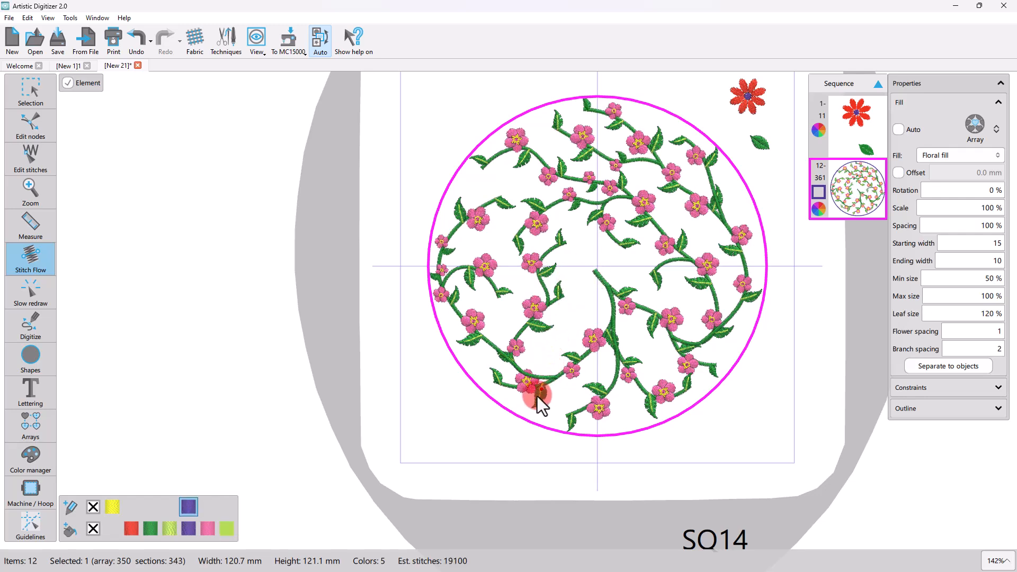
left_click(518, 409)
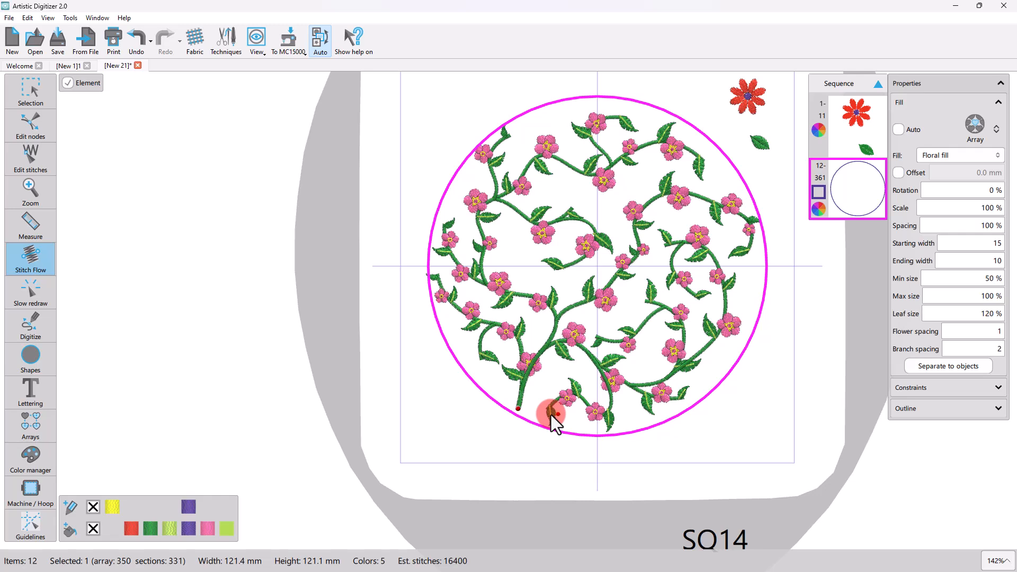
left_click(599, 265)
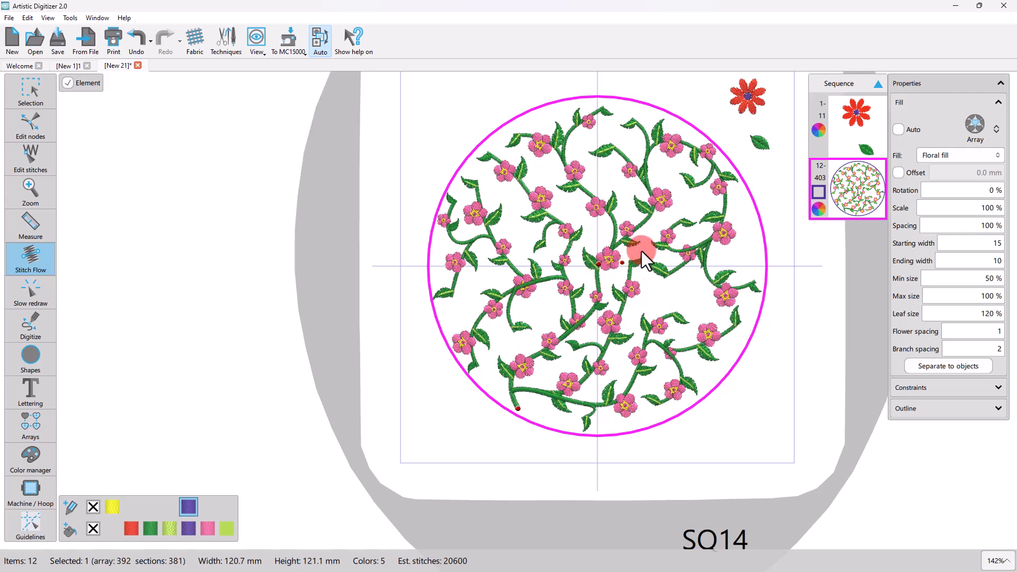
left_click(689, 204)
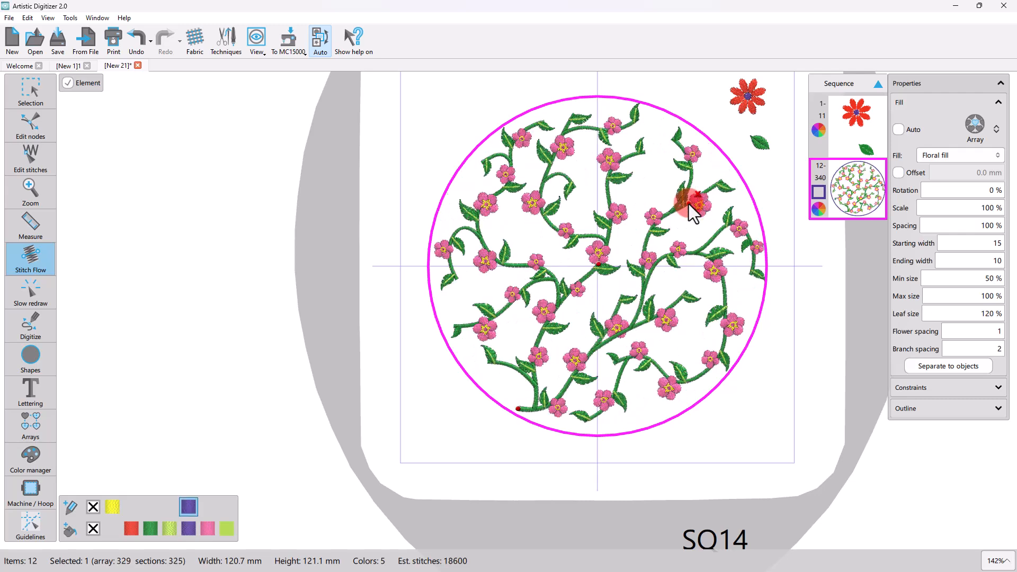